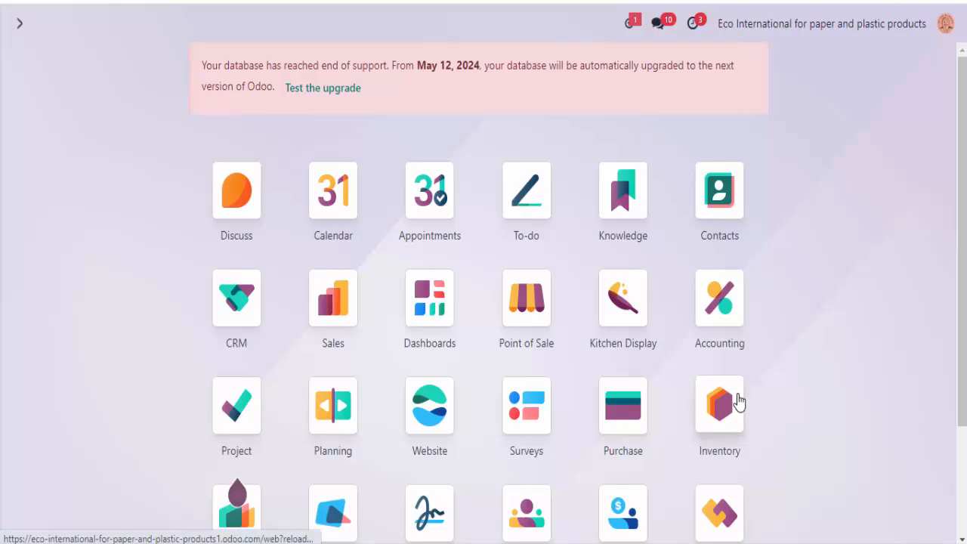
Step: Open the product list in the Inventory app
click(739, 403)
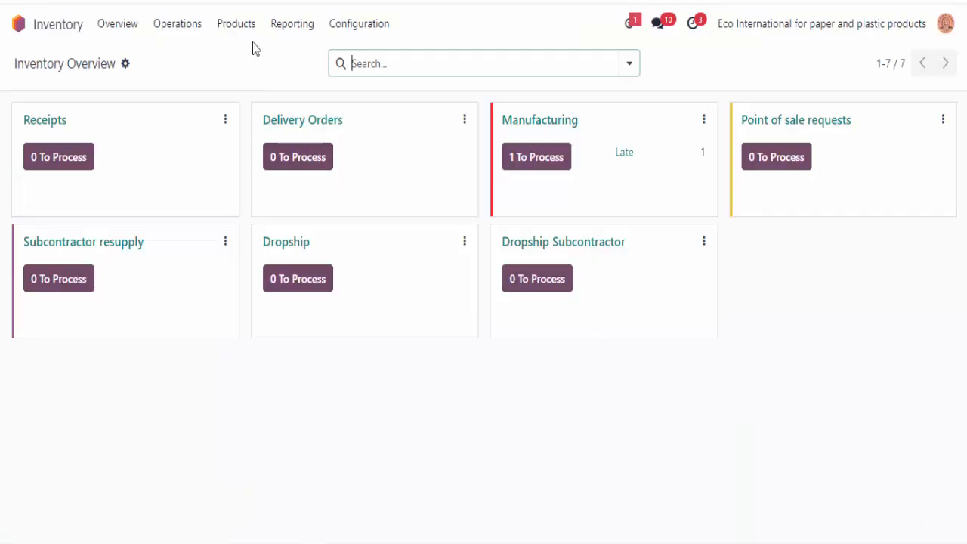
click(236, 25)
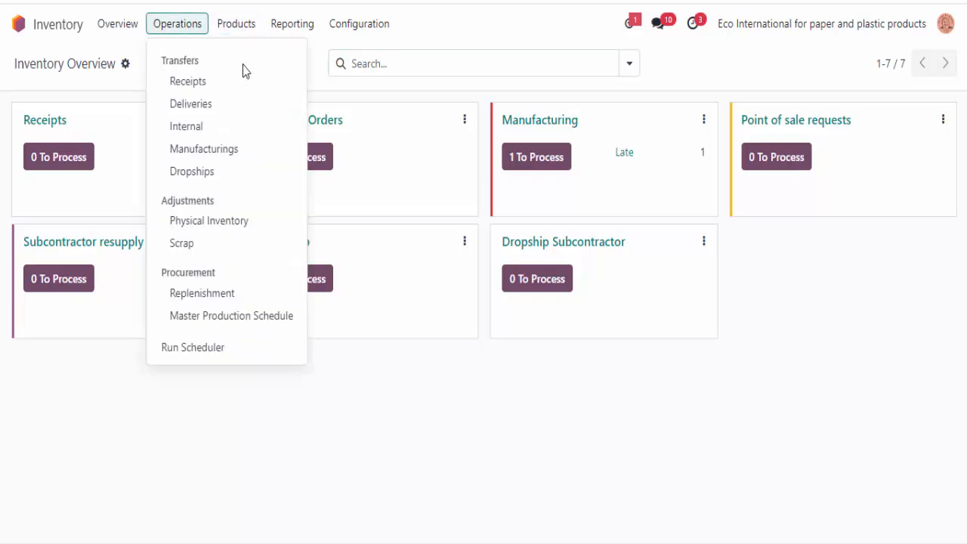
click(250, 59)
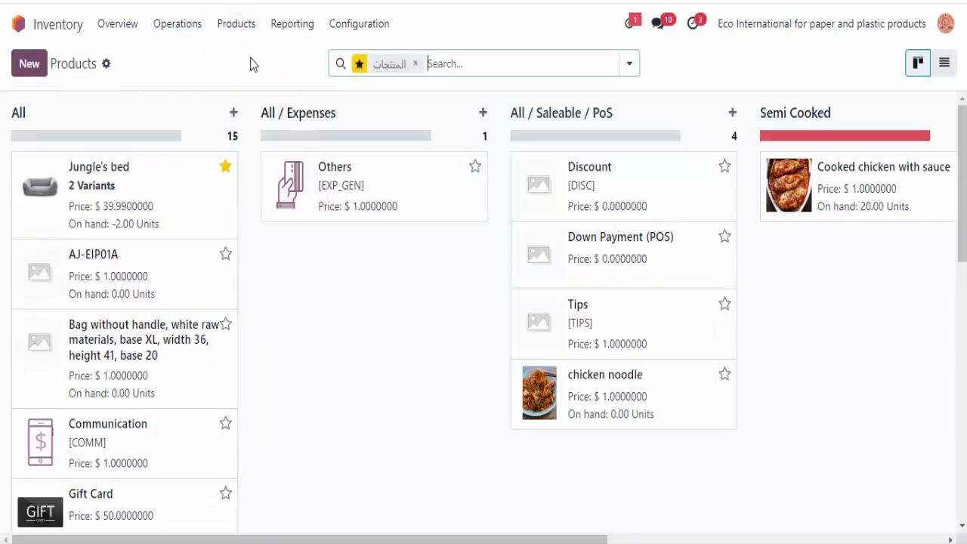
Step: Start a new product record, examine the available product types and return to the product list
click(16, 73)
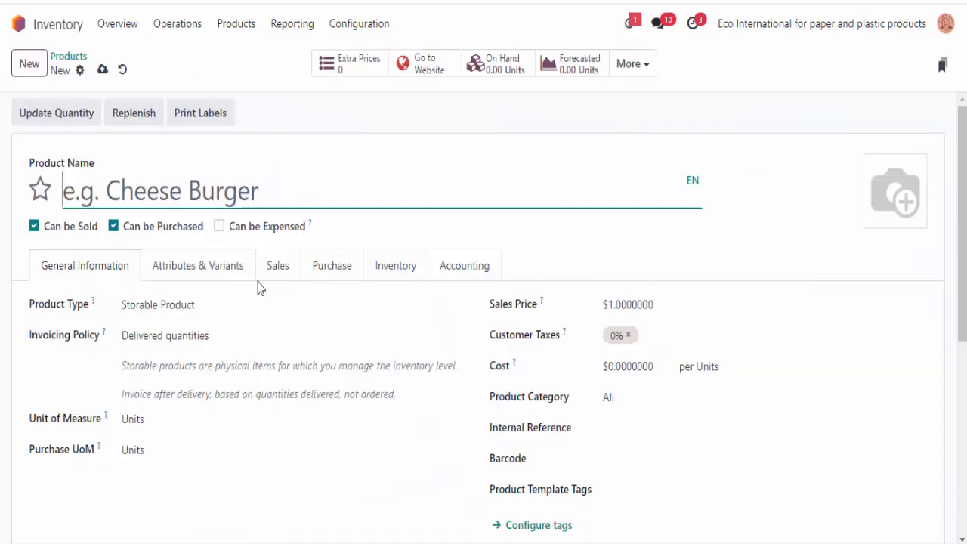
click(203, 306)
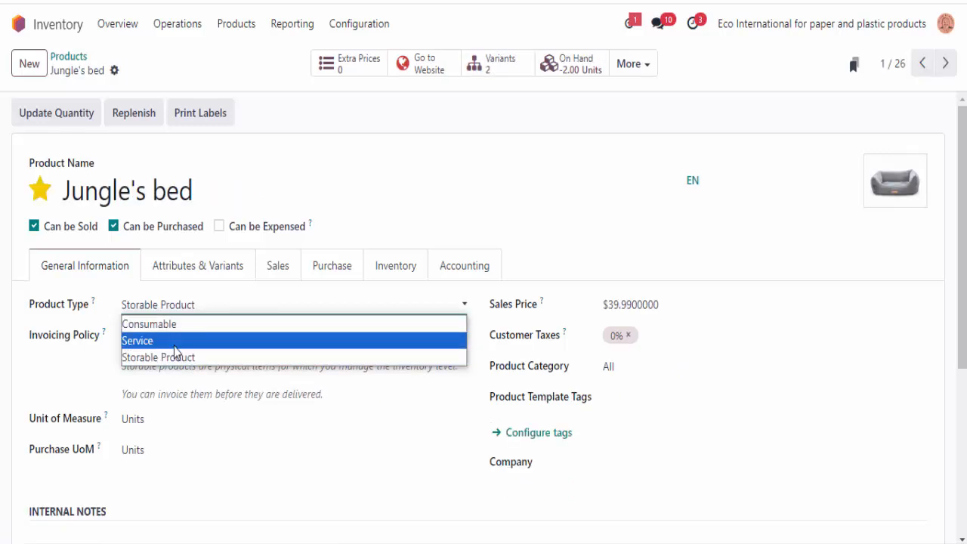
click(73, 61)
click(73, 61)
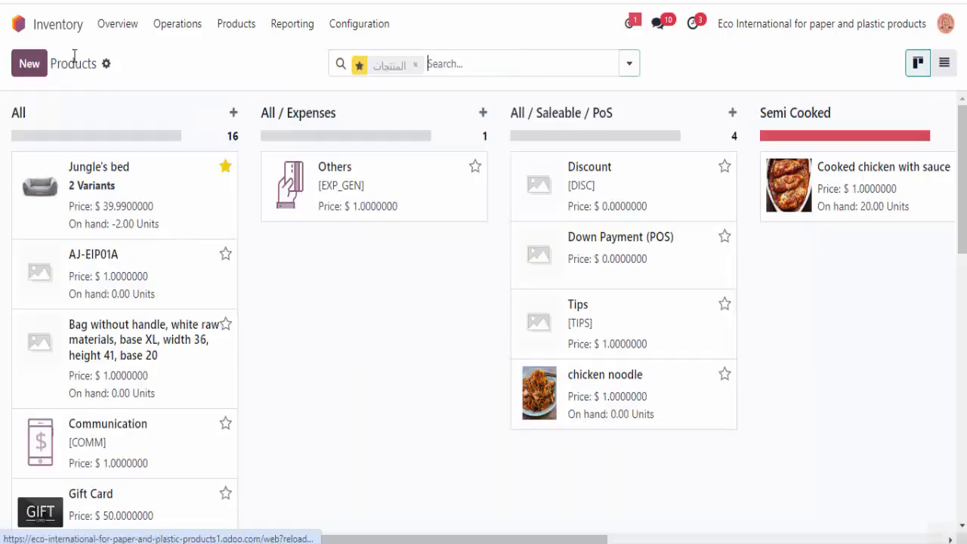
Step: Open the office lamp product and examine its reordering rules and related product figures
scroll(94, 377, down, 10)
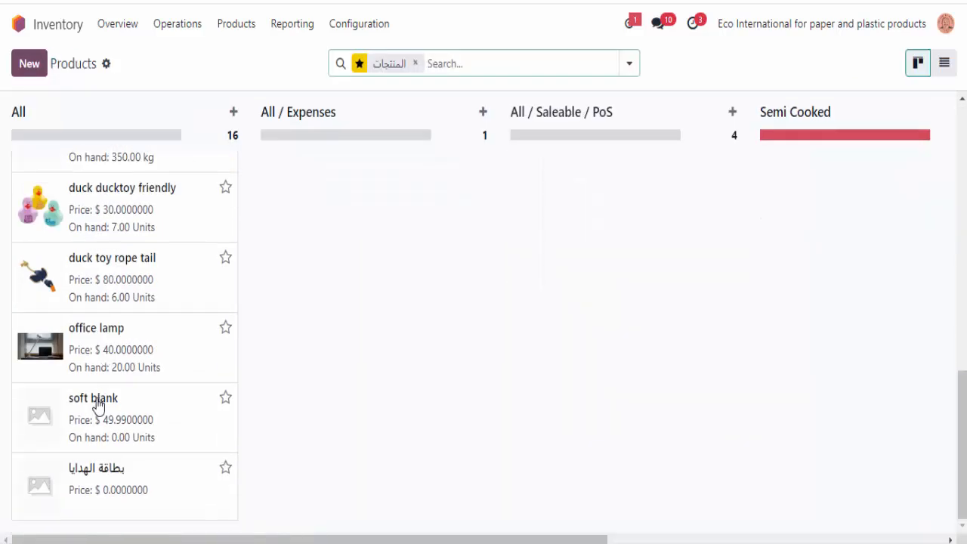
click(112, 345)
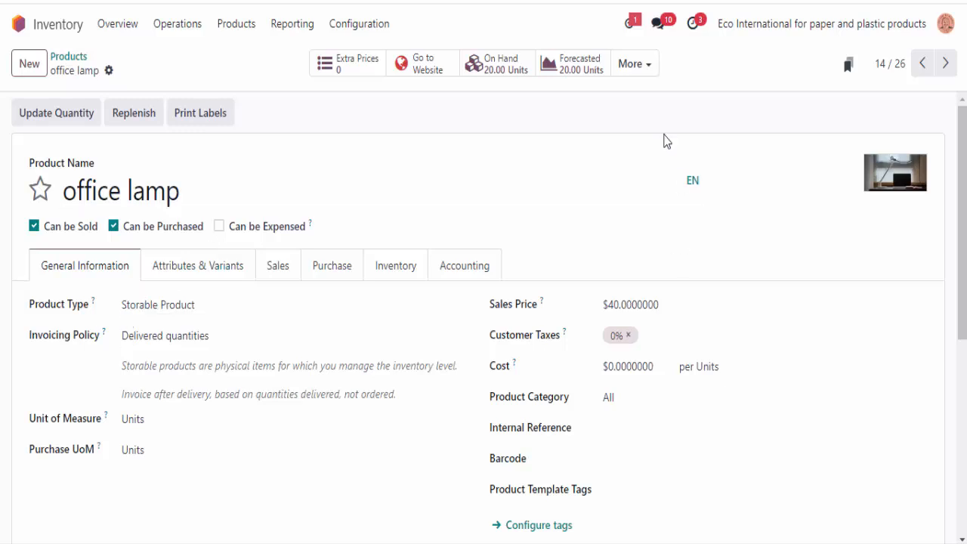
click(645, 69)
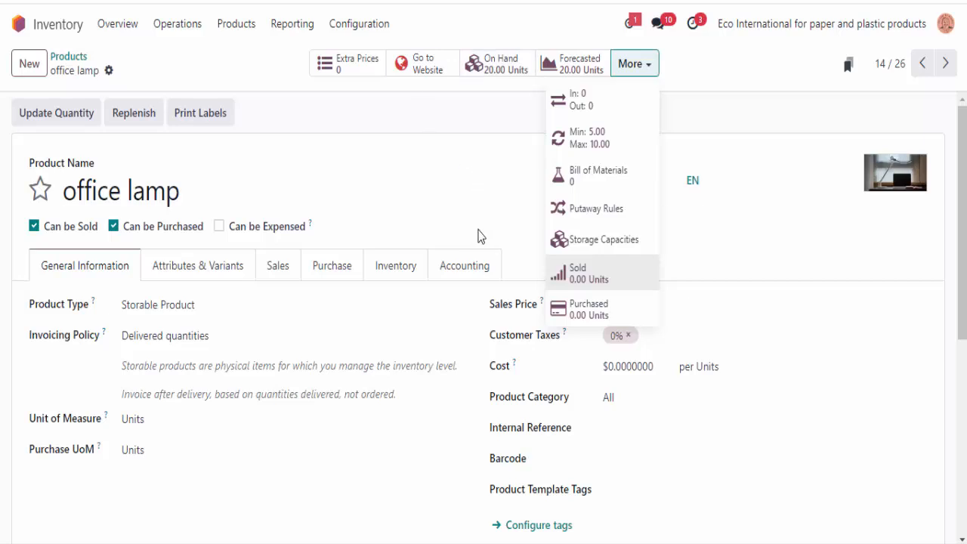
click(623, 149)
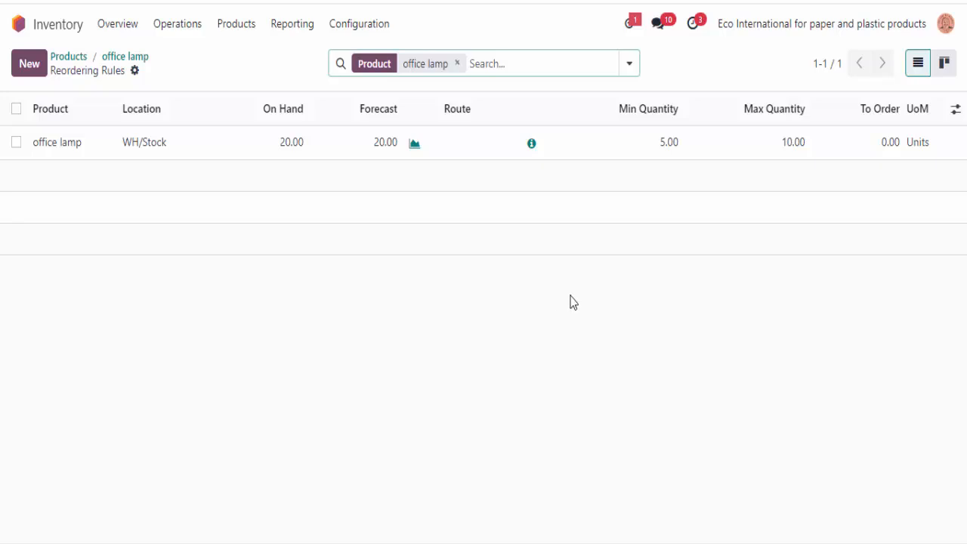
click(136, 61)
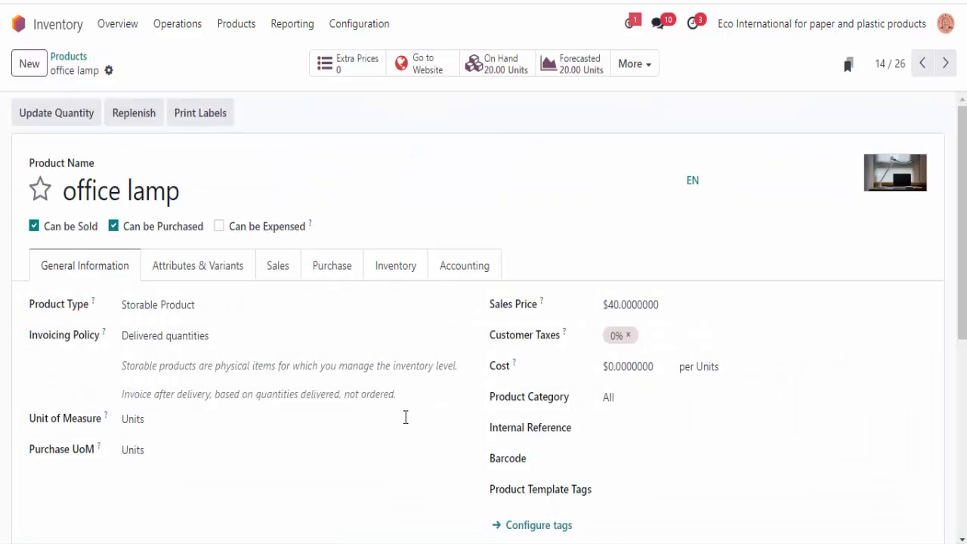
click(637, 72)
click(619, 147)
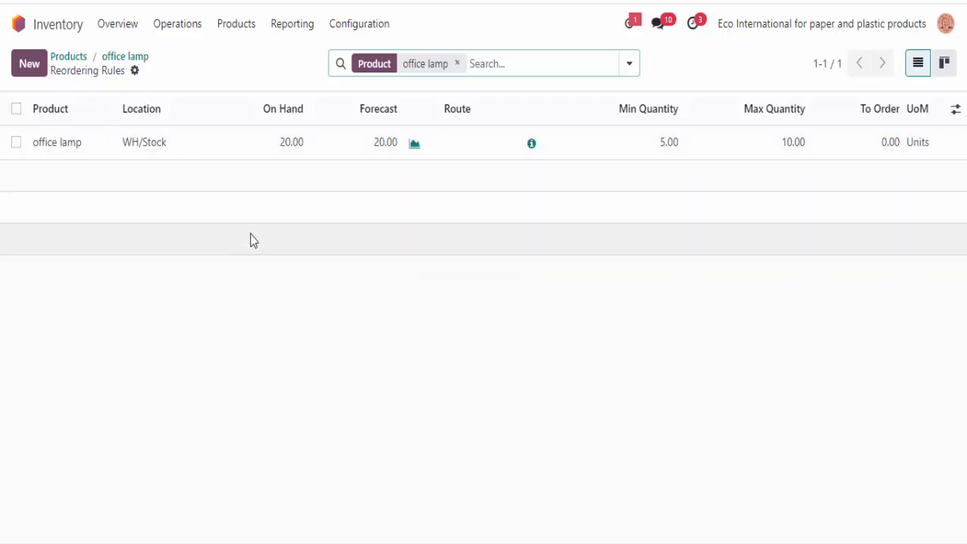
click(129, 63)
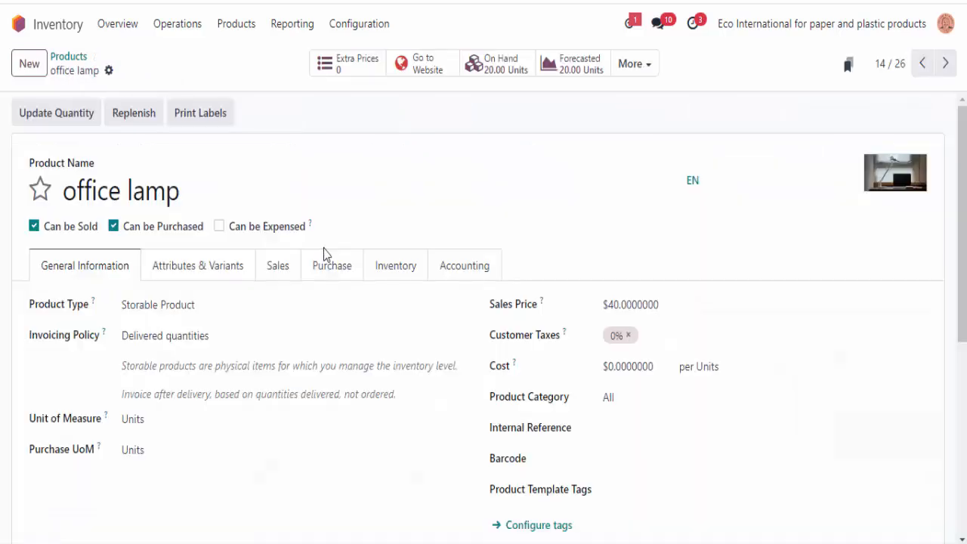
click(639, 72)
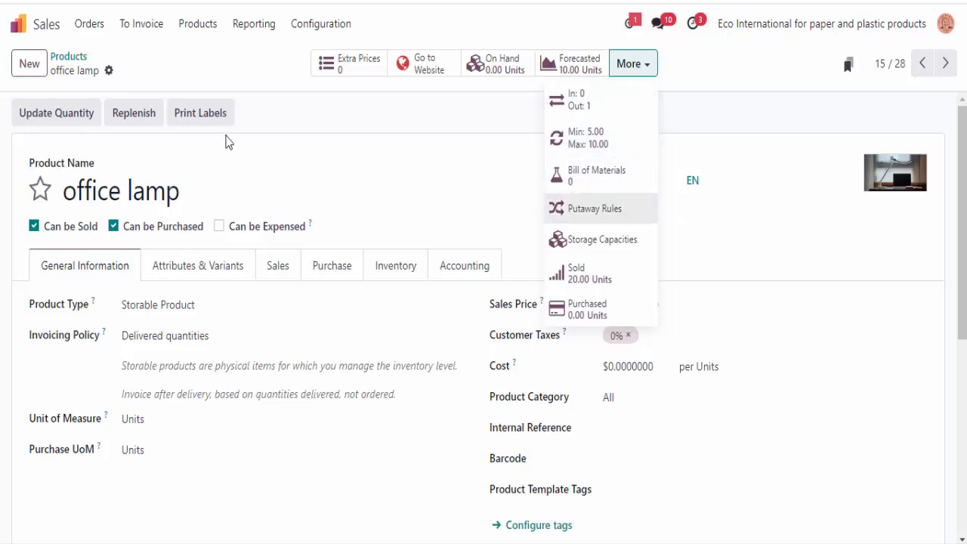
Step: Create a new quotation in the Sales app for the customer test
click(96, 28)
click(101, 58)
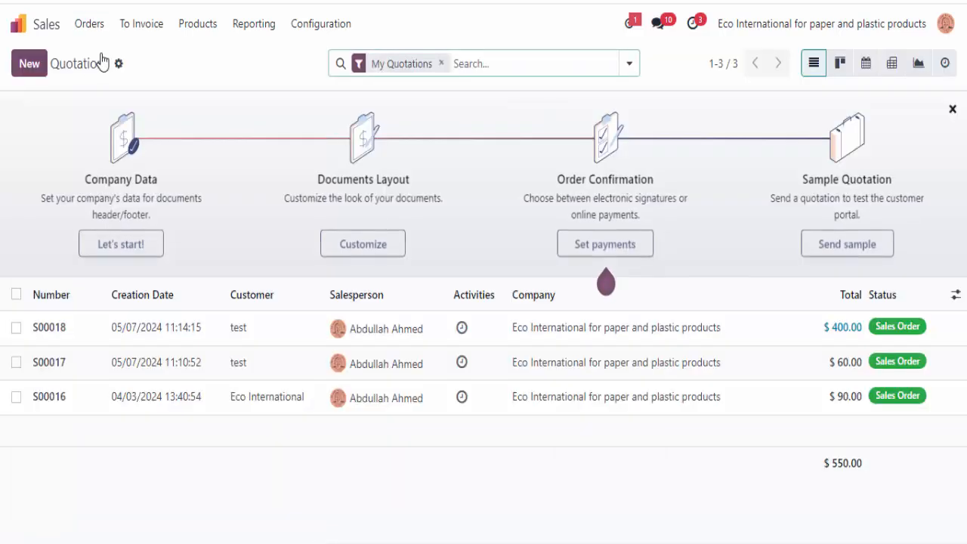
click(30, 65)
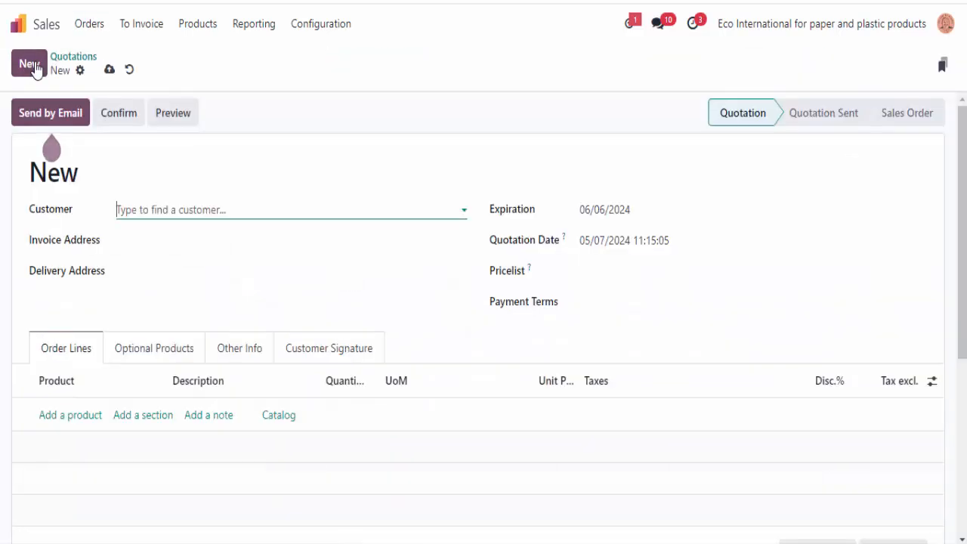
click(190, 203)
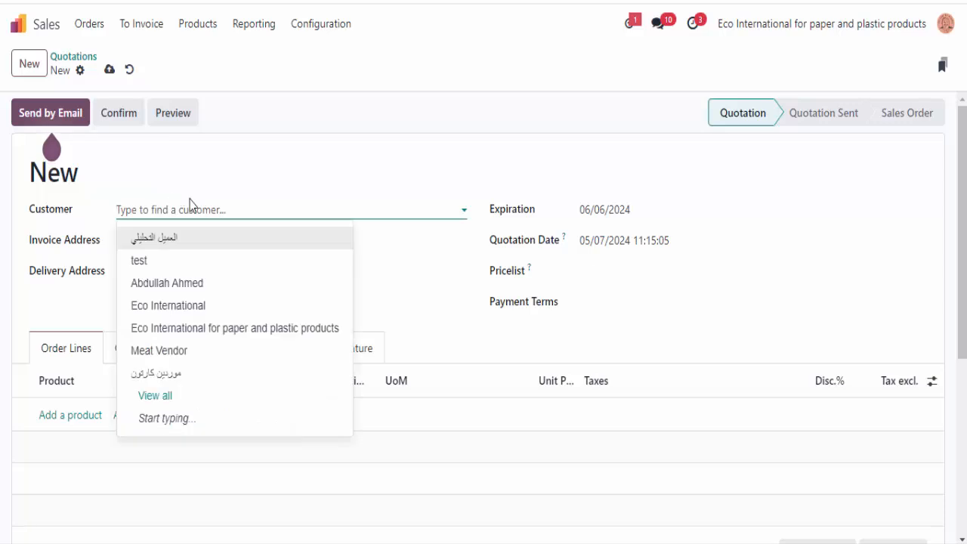
click(163, 260)
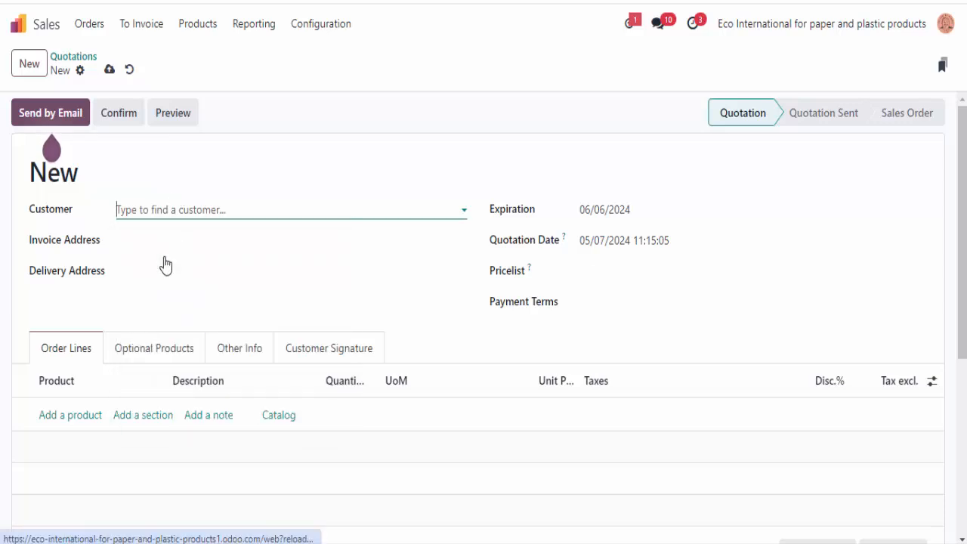
Step: Add the office lamp with a quantity of 3 to the order lines and confirm the quotation
click(69, 414)
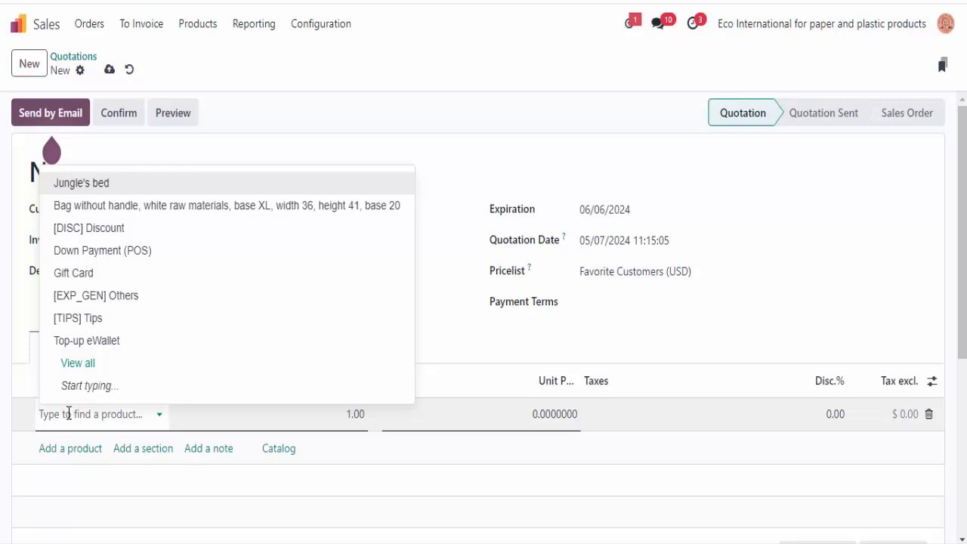
text(l)
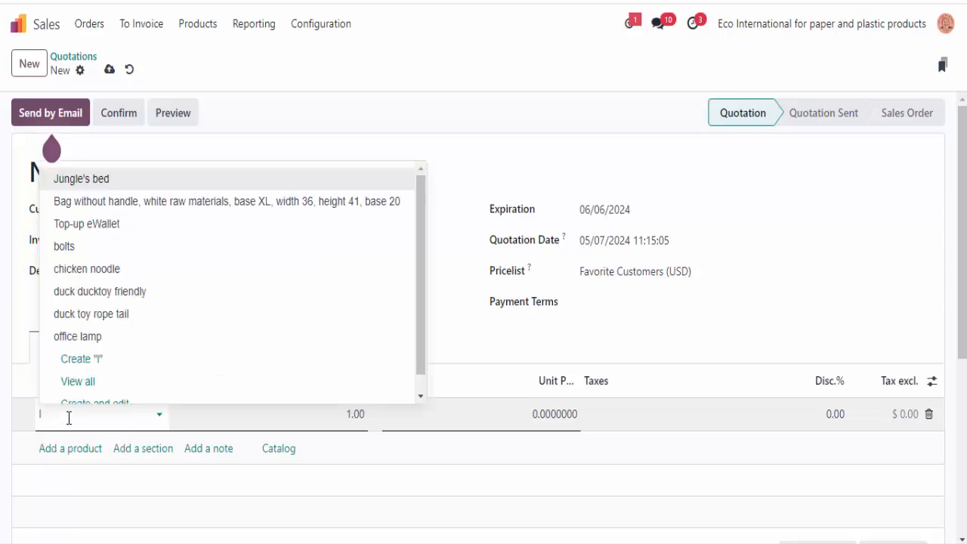
click(97, 344)
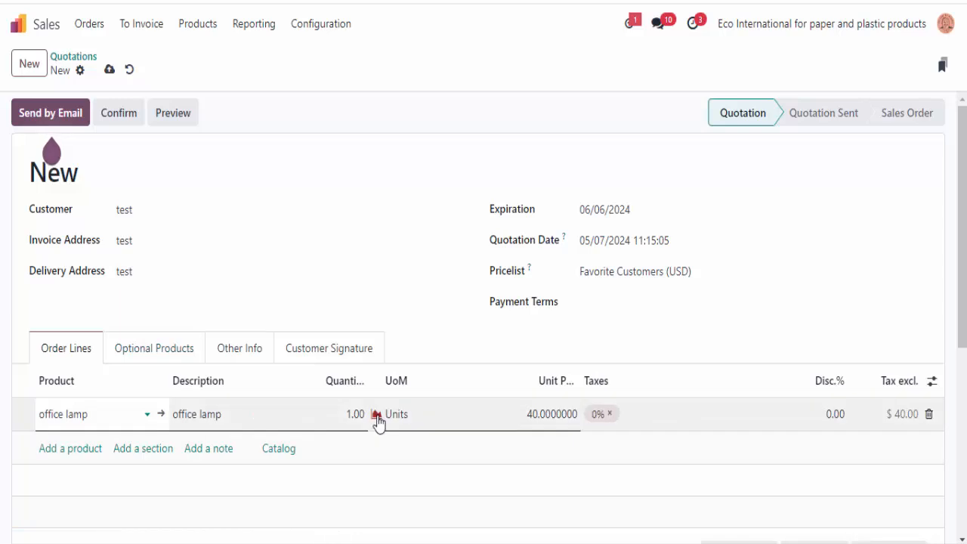
click(354, 415)
text(3)
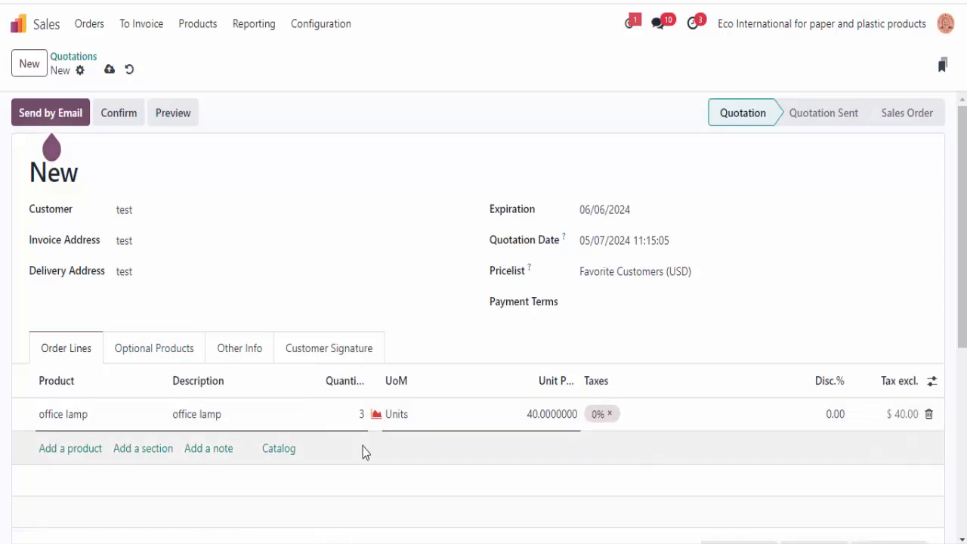
click(121, 115)
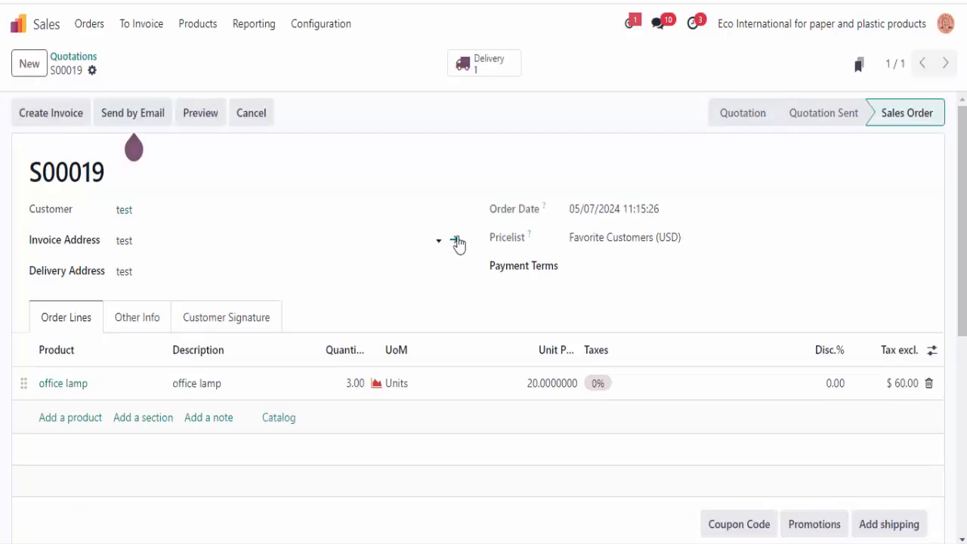
Step: Try to validate the sales order's delivery and check its stock availability
click(485, 70)
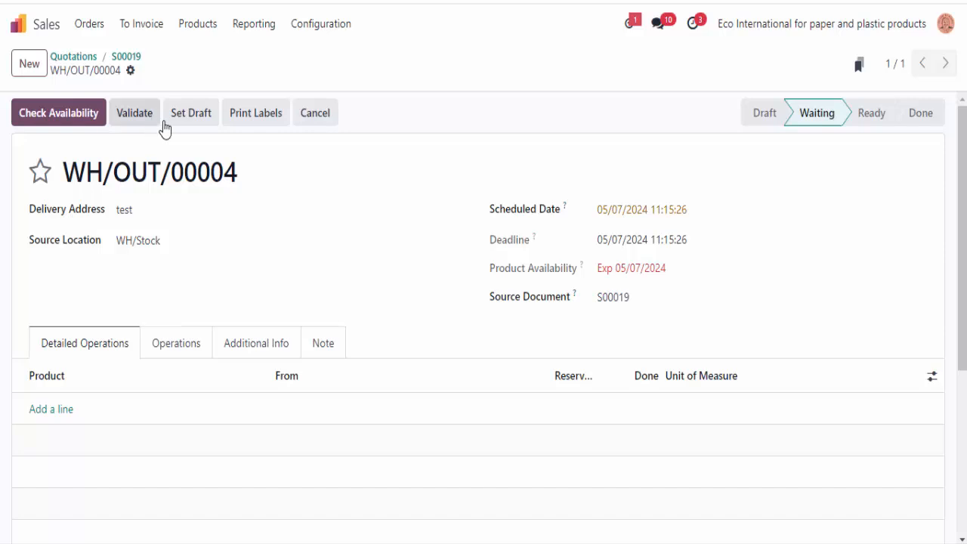
click(125, 125)
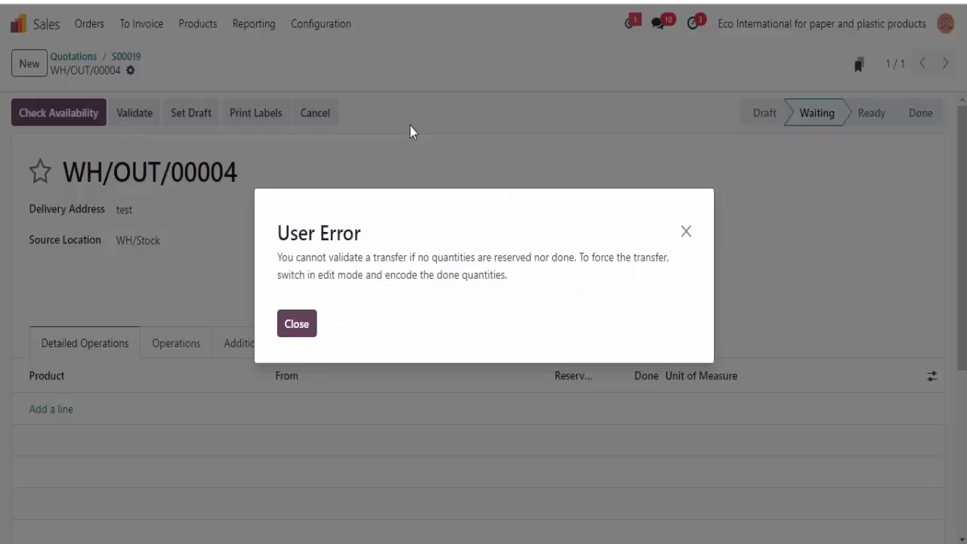
key(Escape)
click(82, 120)
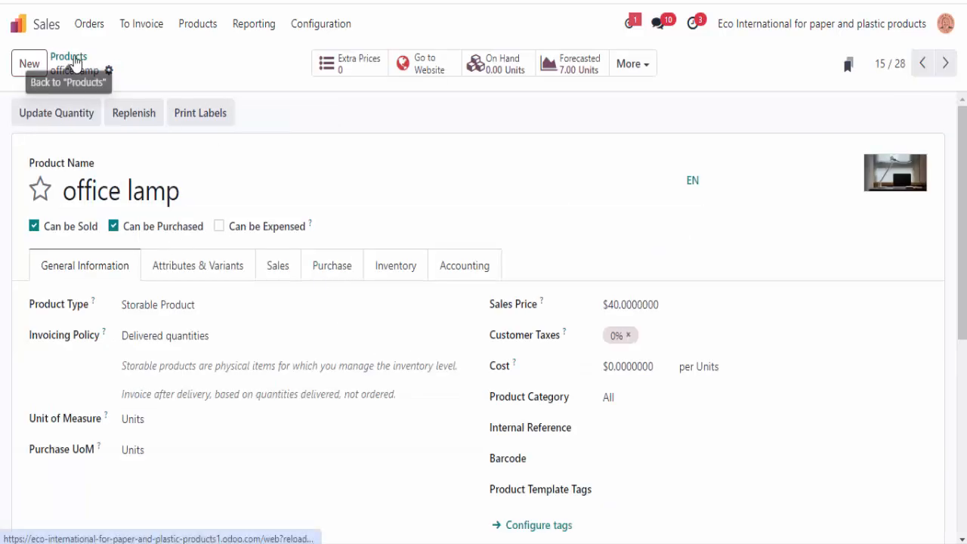
Step: Return to the product list and open the bolts product
click(76, 59)
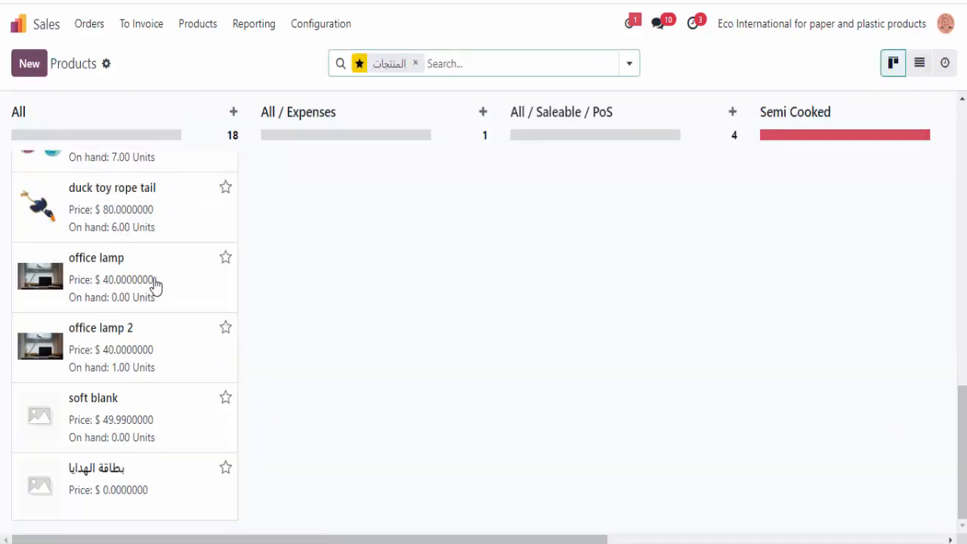
scroll(151, 283, up, 2)
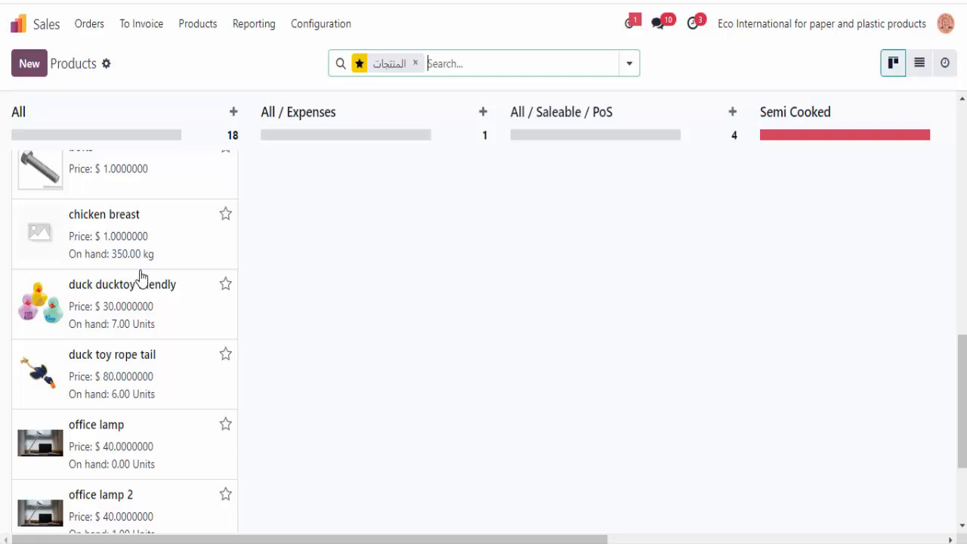
click(143, 169)
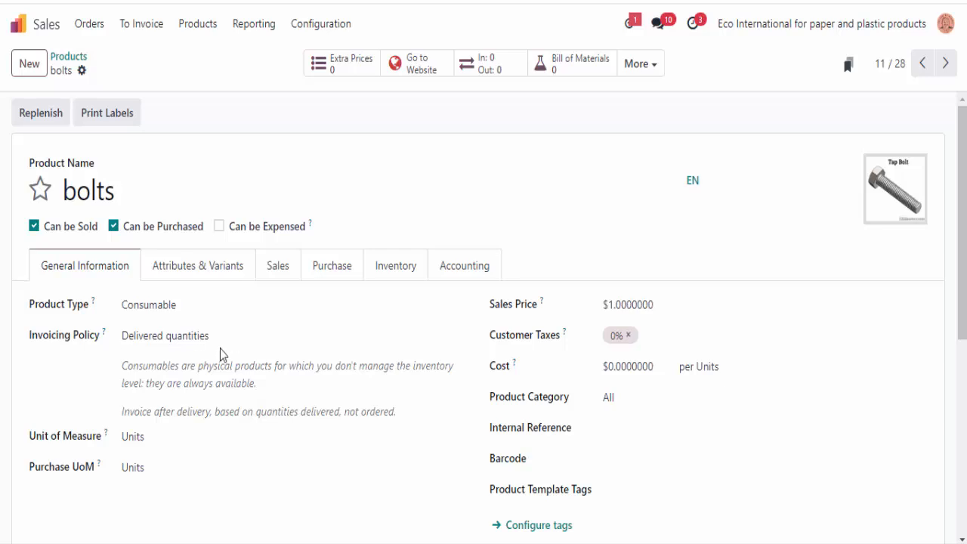
Step: Set both the sales price and the cost of the bolts product to $0.5
click(632, 305)
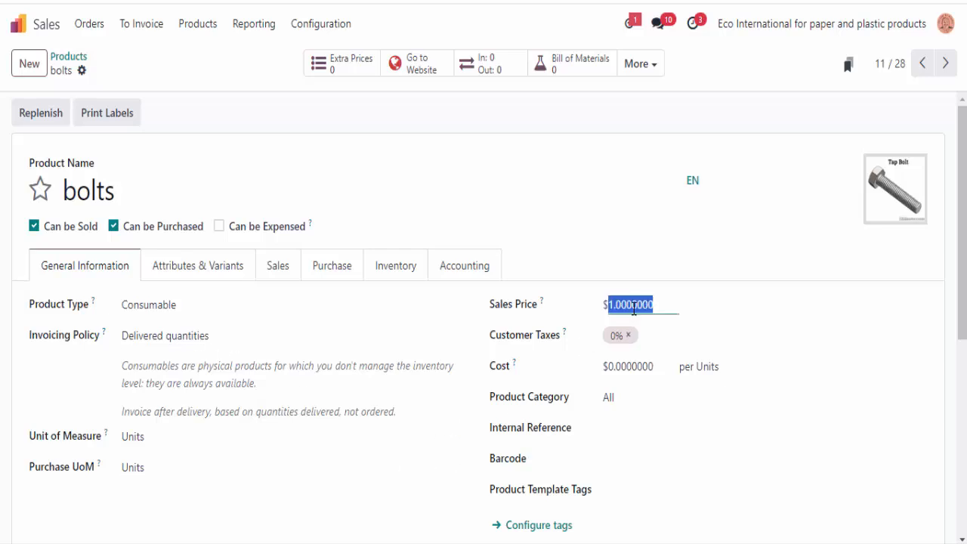
text(5)
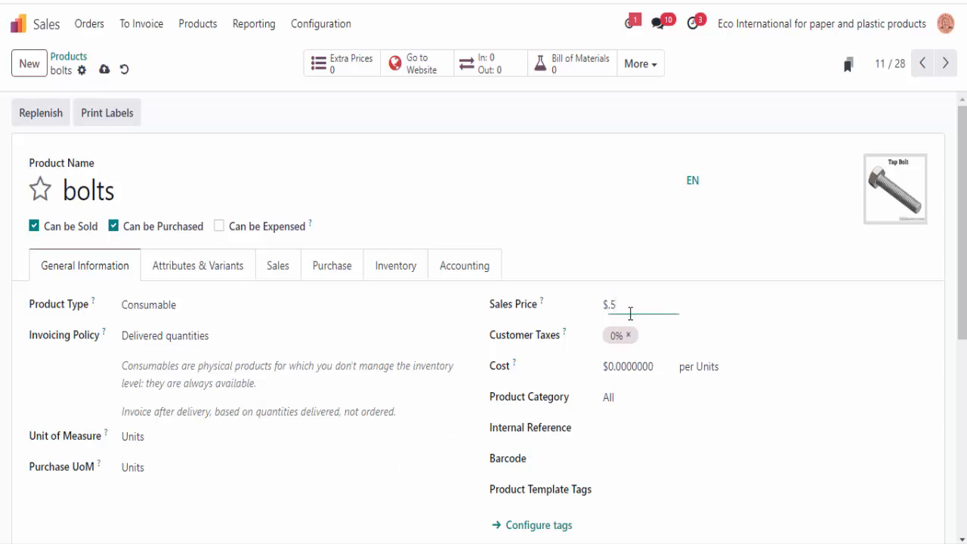
click(632, 368)
text(.)
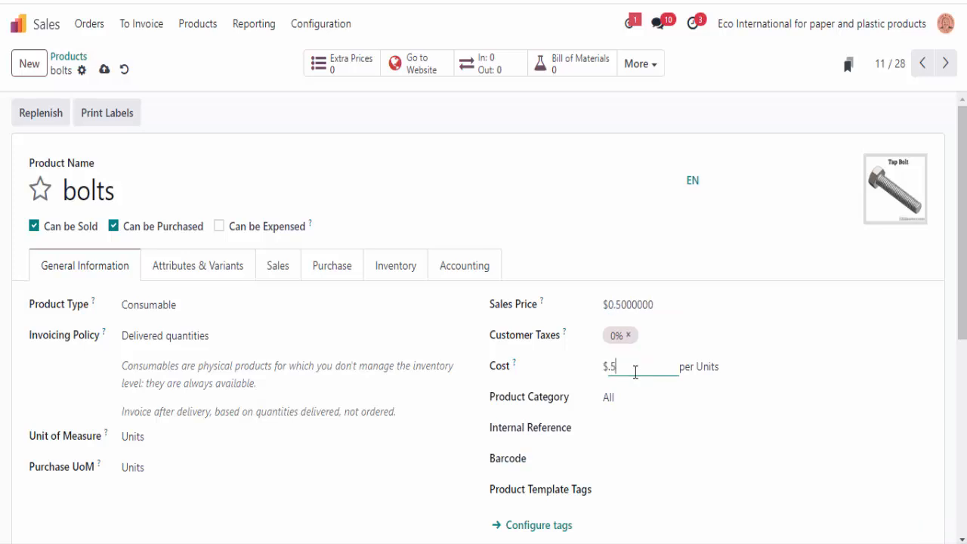
text(5)
click(574, 270)
Step: Review the bolts product's type options and additional related records, and return to the app overview
click(209, 315)
click(181, 321)
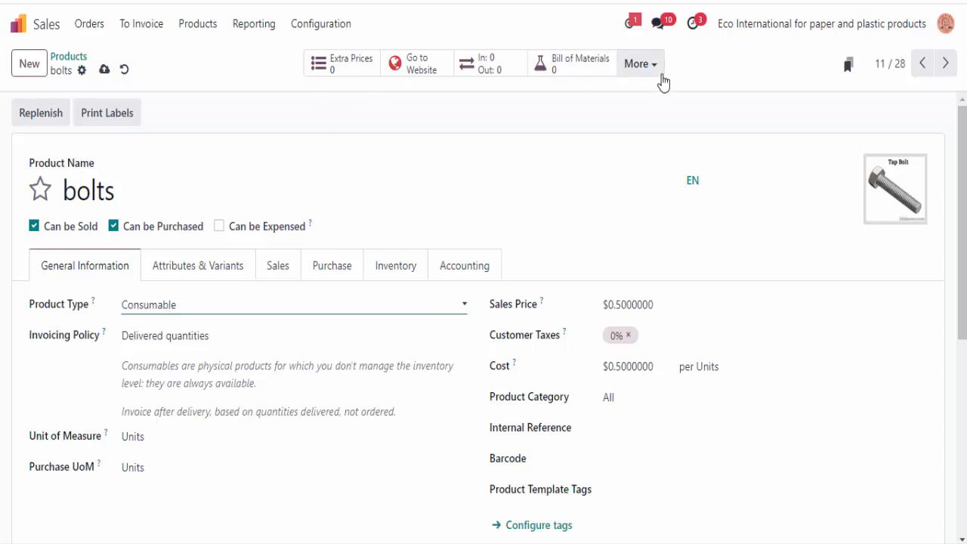
click(659, 74)
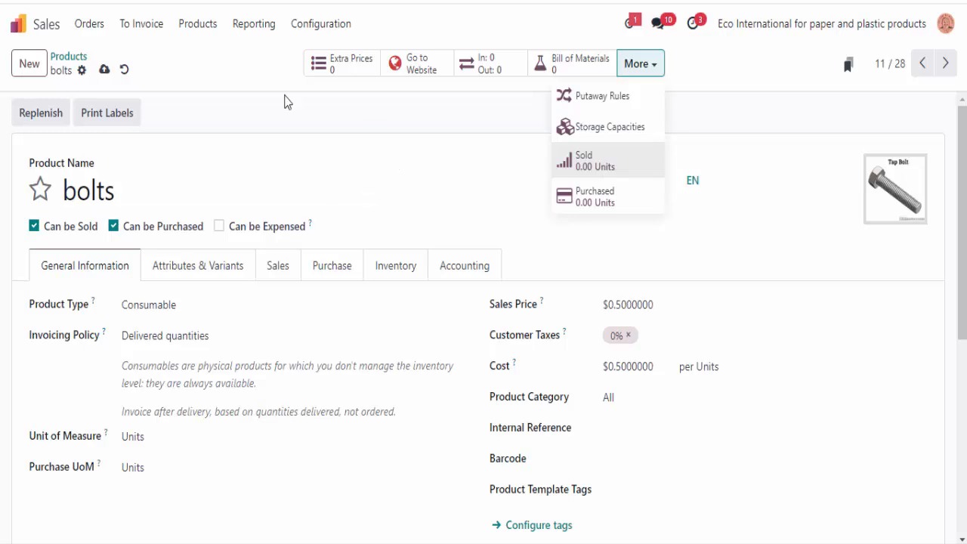
click(17, 30)
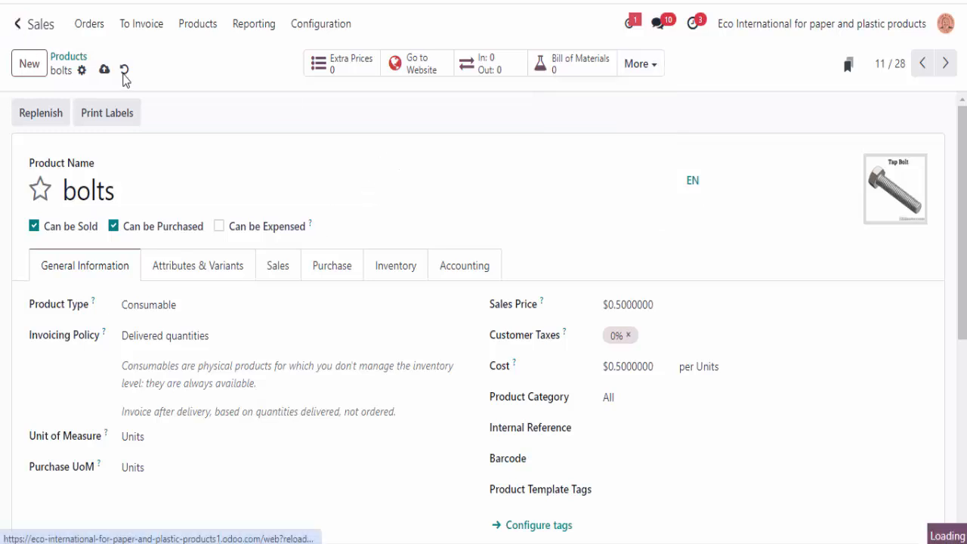
Step: Search the Inventory stock report for the product Bolt and remove the saved "pr" filter
click(701, 415)
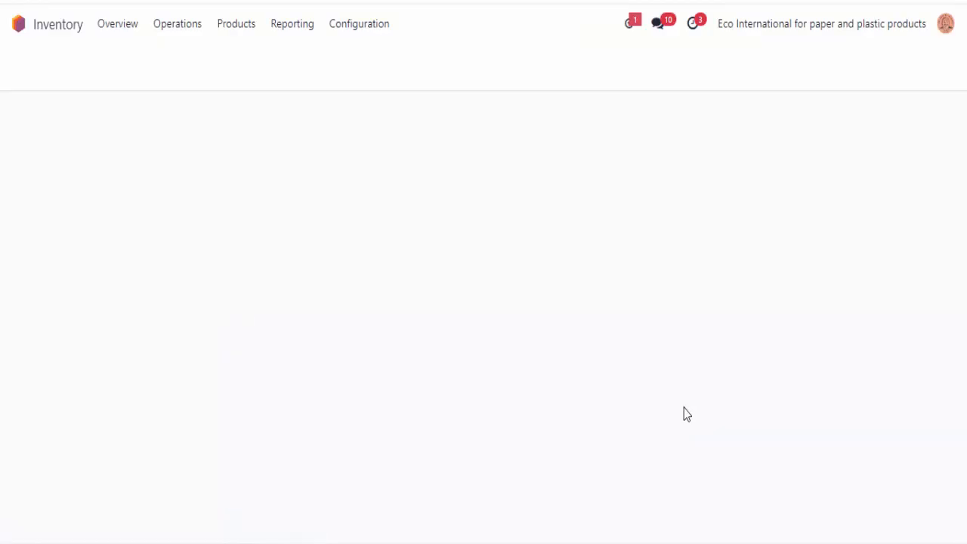
click(284, 28)
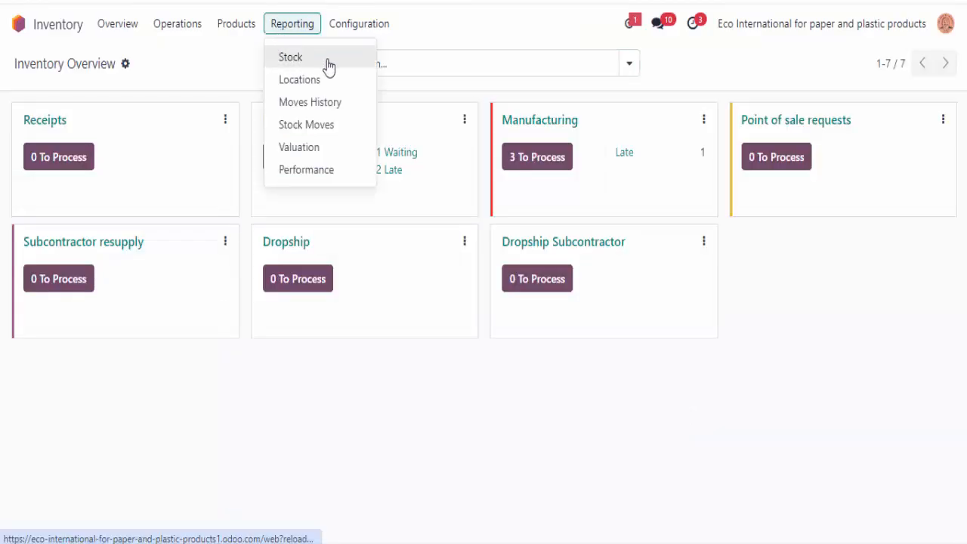
click(305, 59)
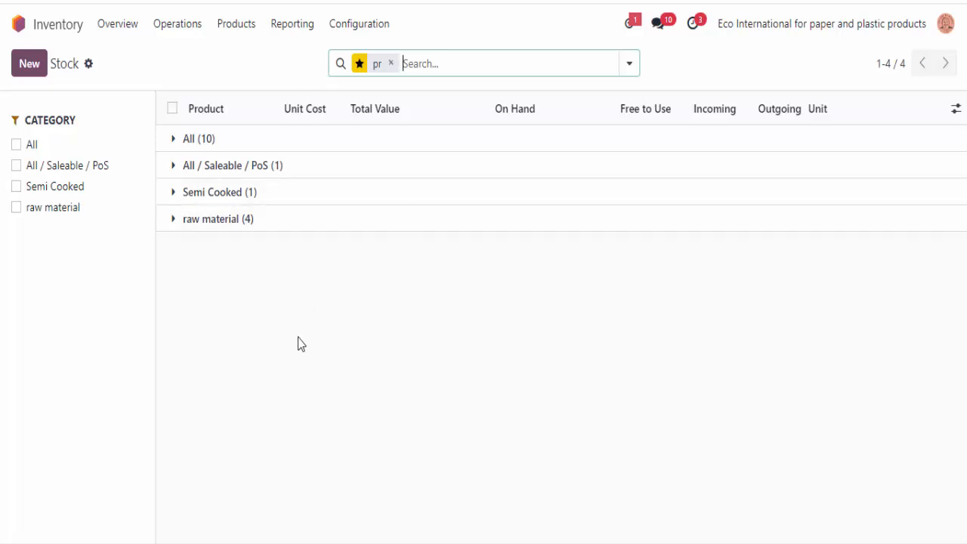
text(Bolt)
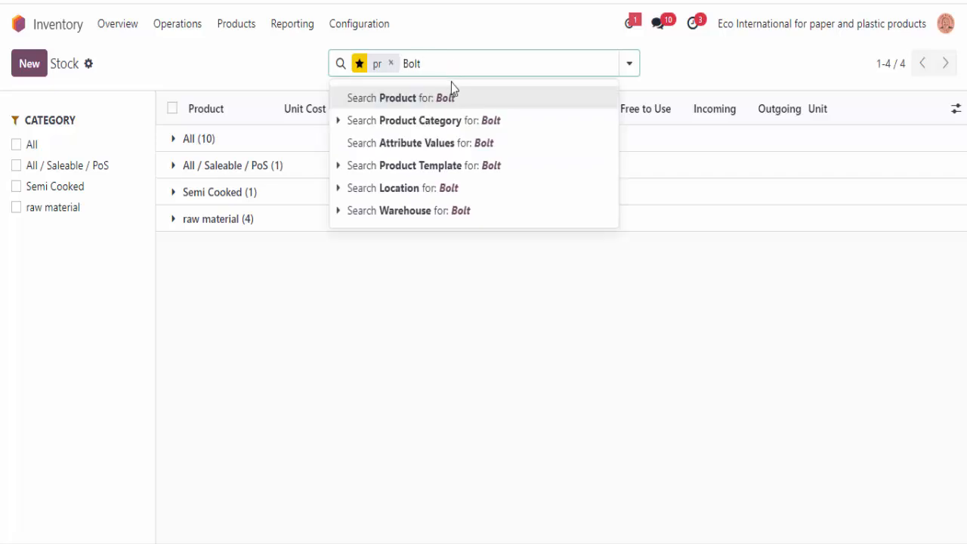
click(453, 99)
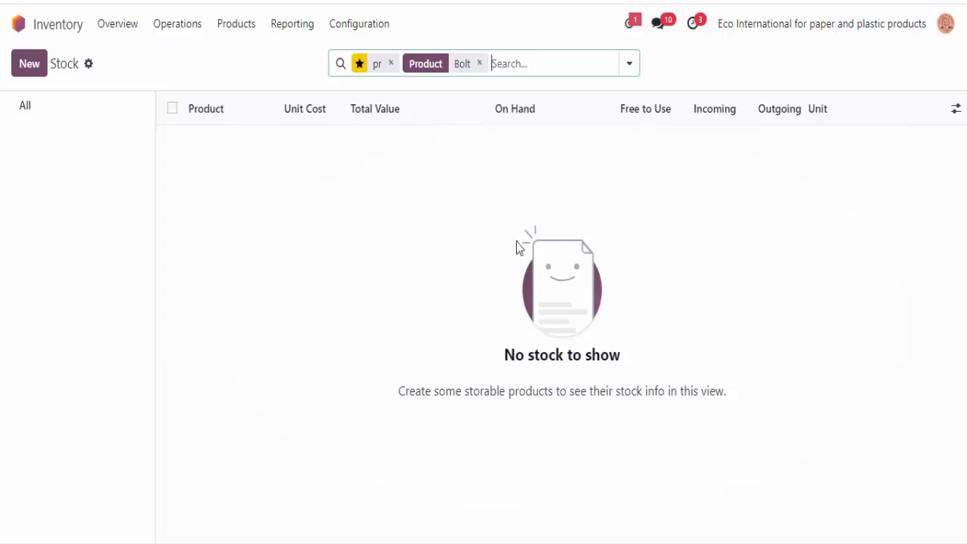
click(390, 63)
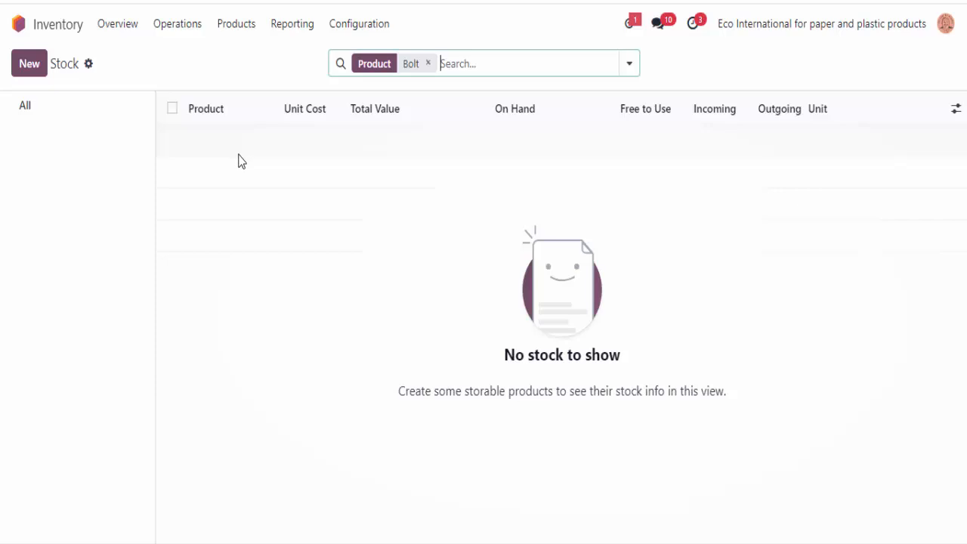
Step: Create a new sales quotation for the customer "test"
click(18, 24)
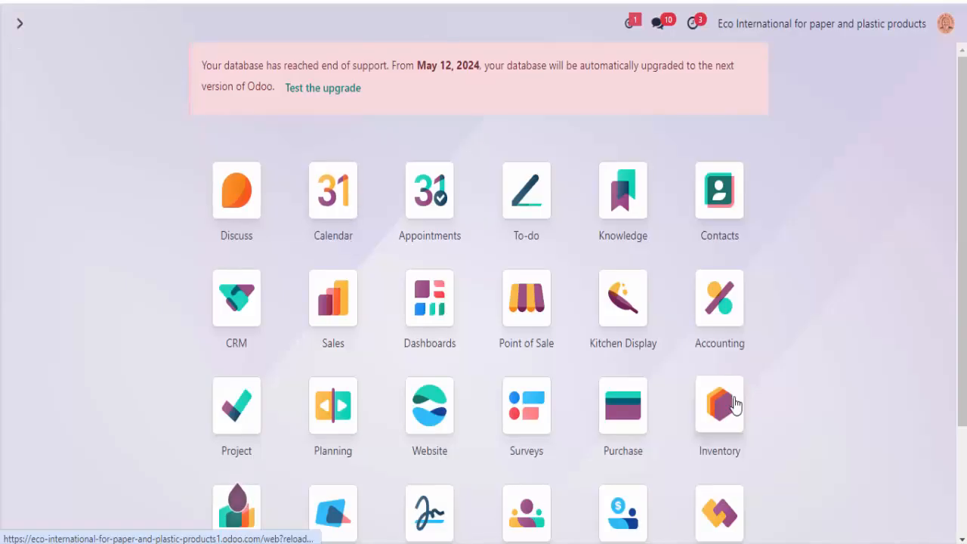
scroll(366, 393, down, 3)
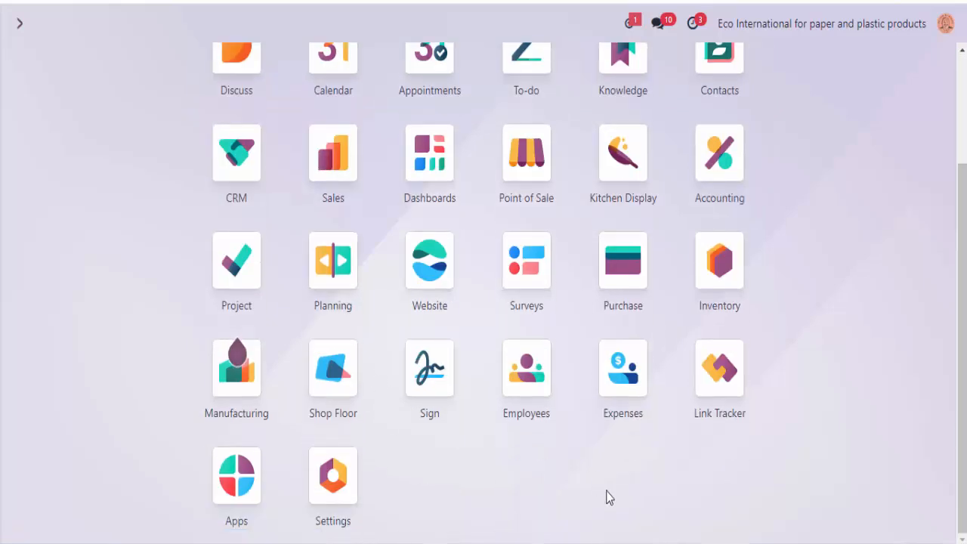
click(335, 173)
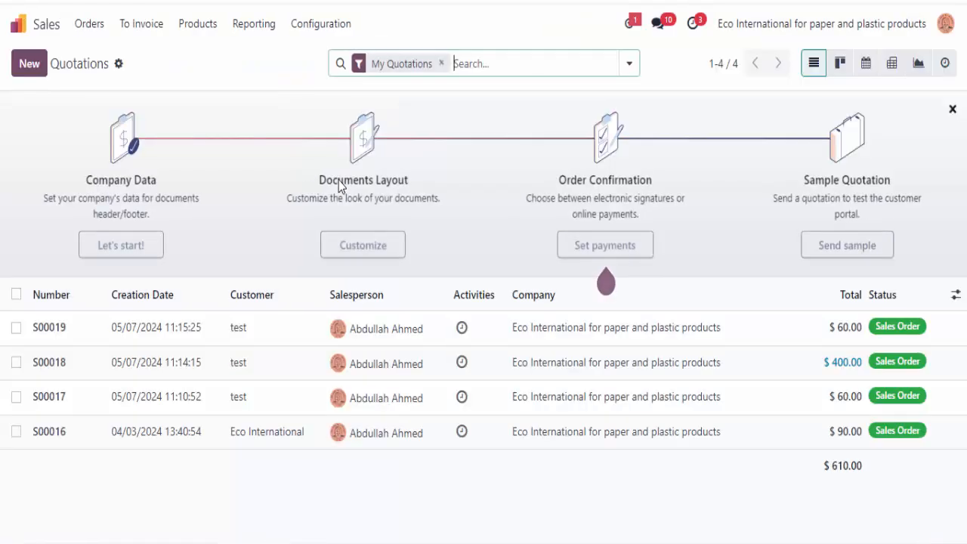
click(18, 68)
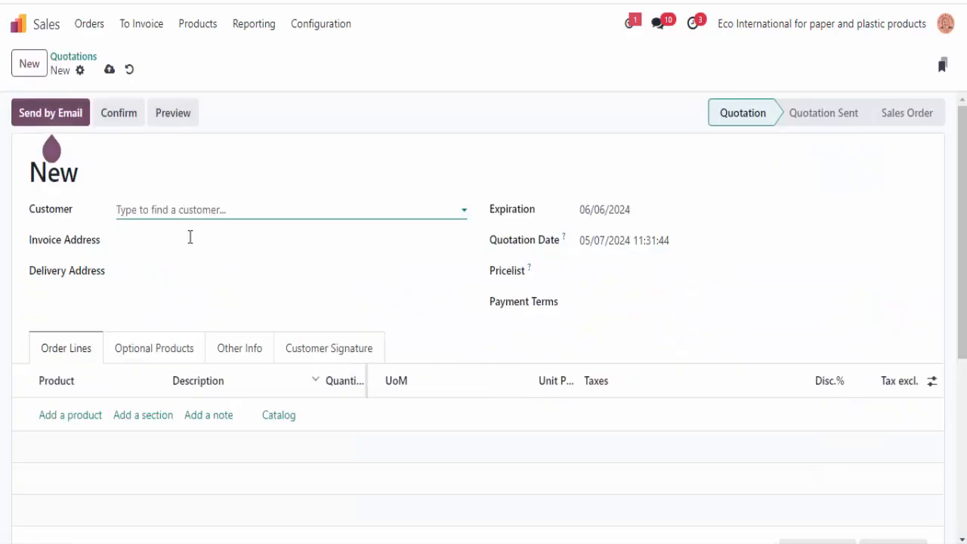
click(188, 216)
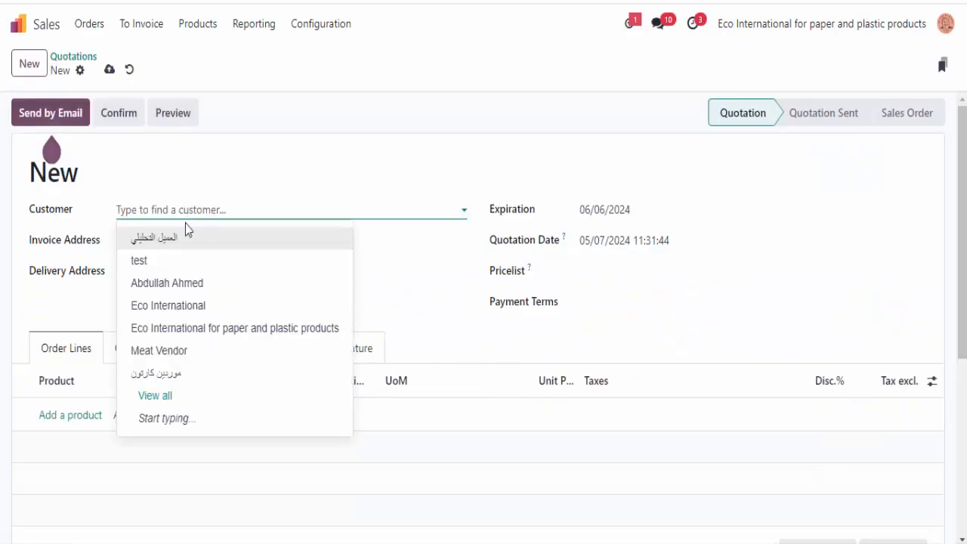
click(179, 262)
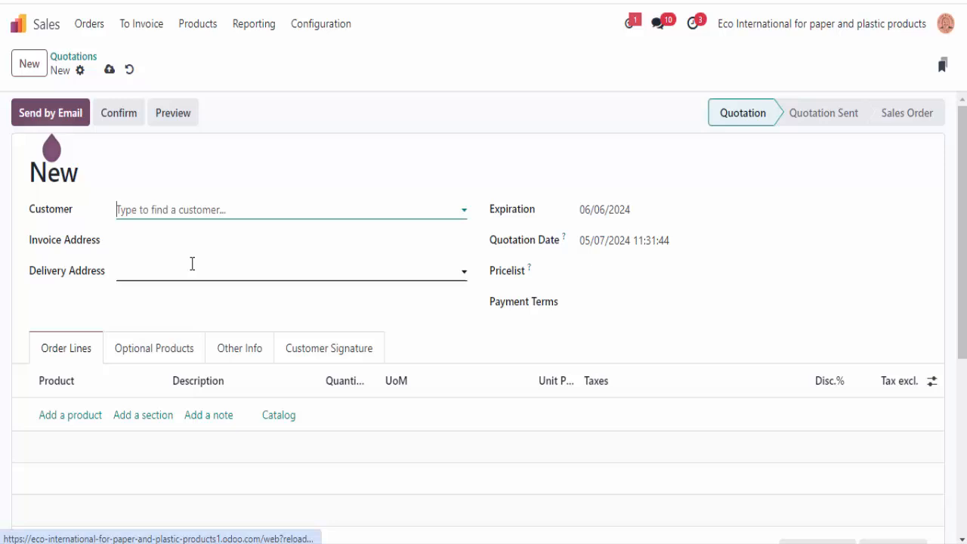
Step: Add the bolts product to the quotation's order lines with a quantity of 100
click(56, 417)
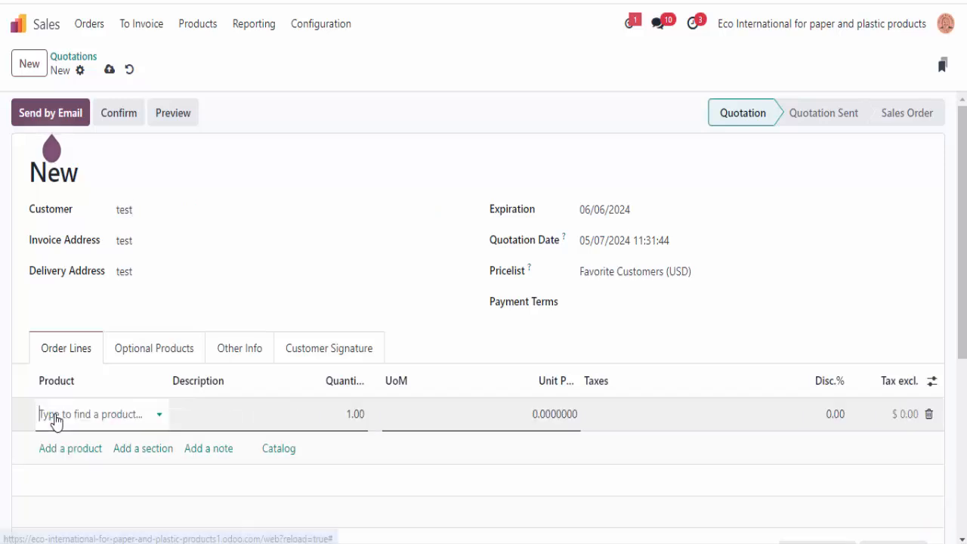
text(b)
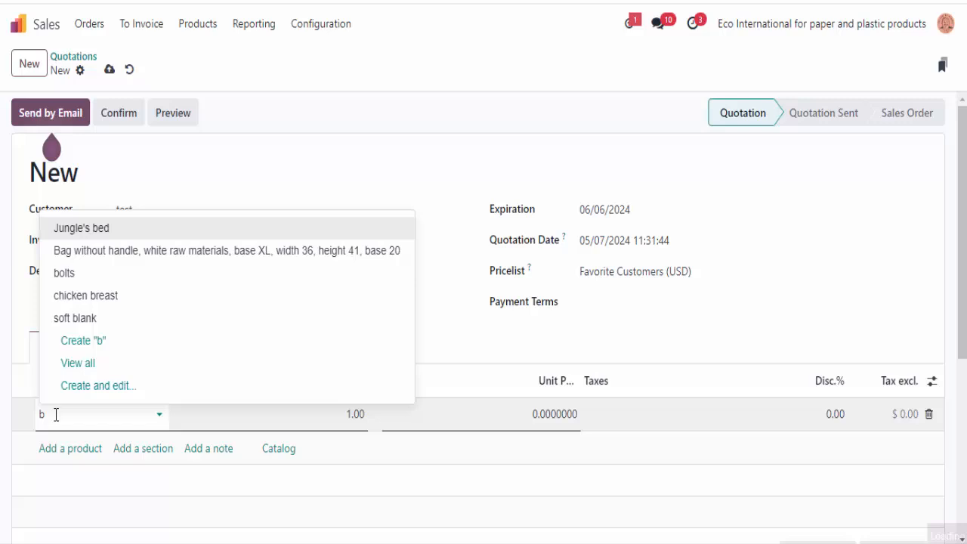
click(82, 274)
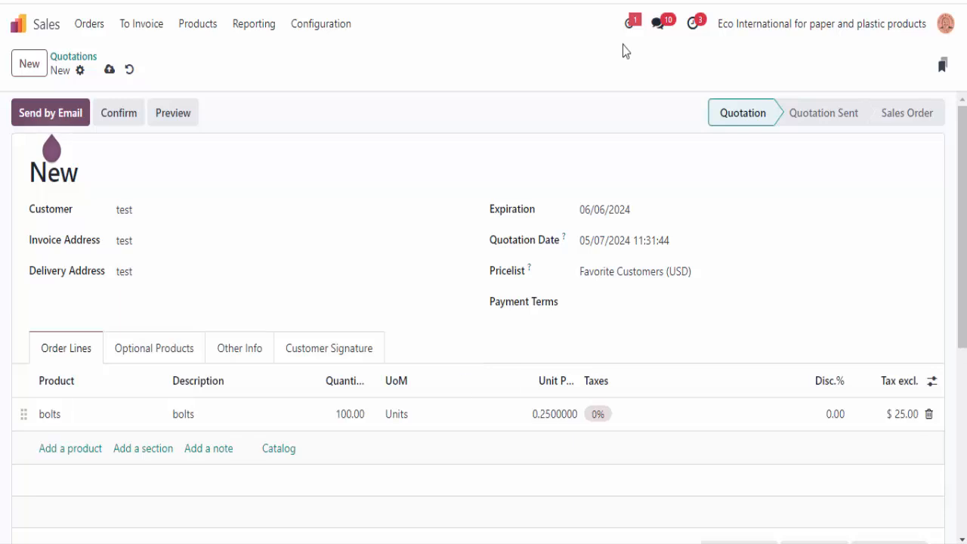
click(349, 414)
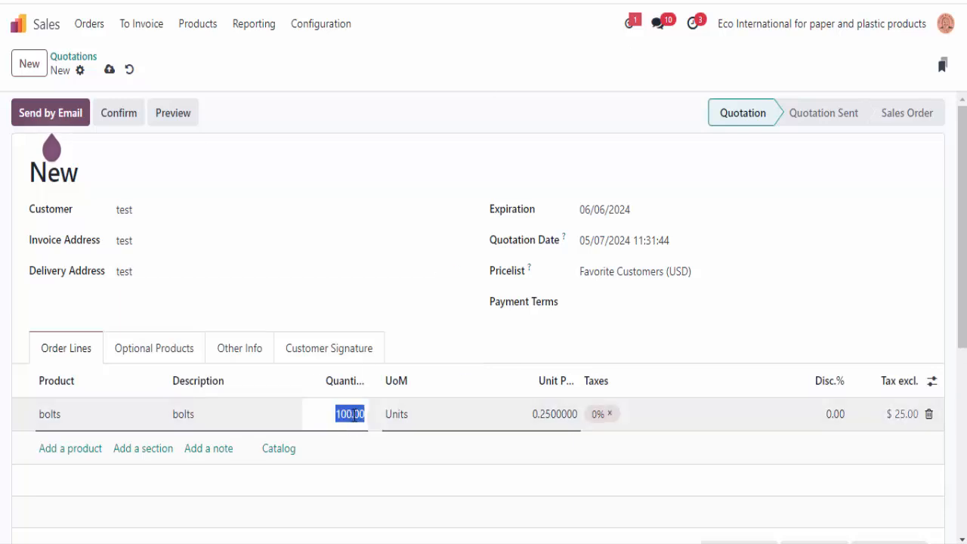
text(100)
click(337, 166)
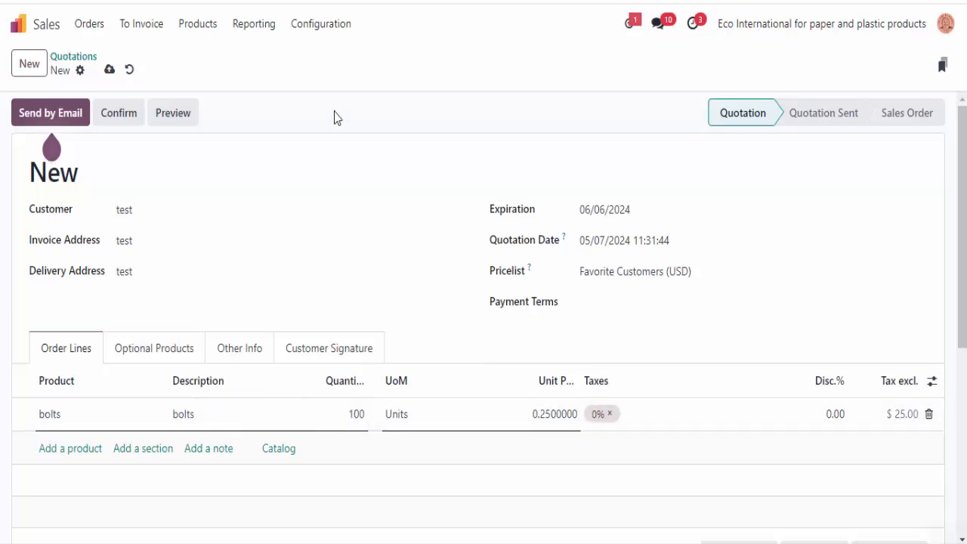
Step: Confirm the bolts quotation and check the product availability on its delivery order
click(122, 114)
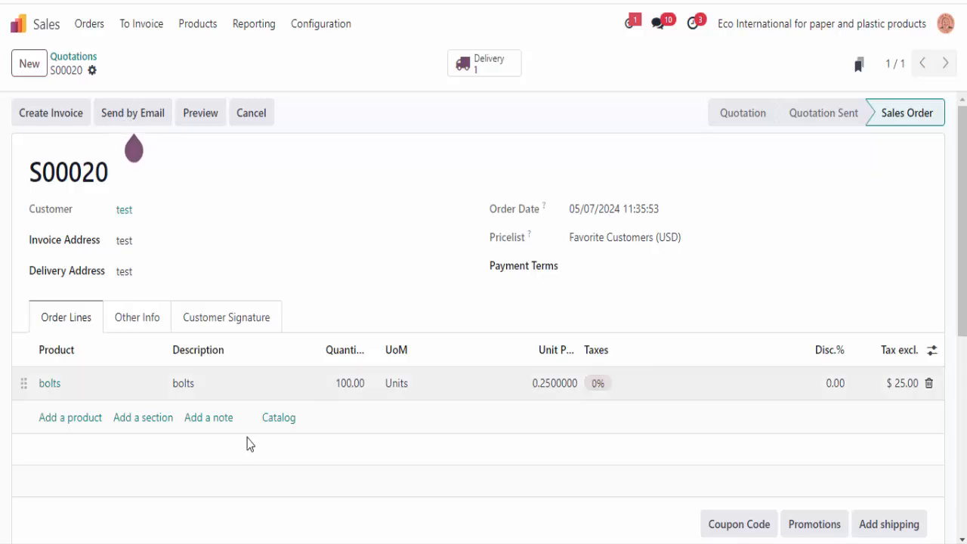
click(490, 68)
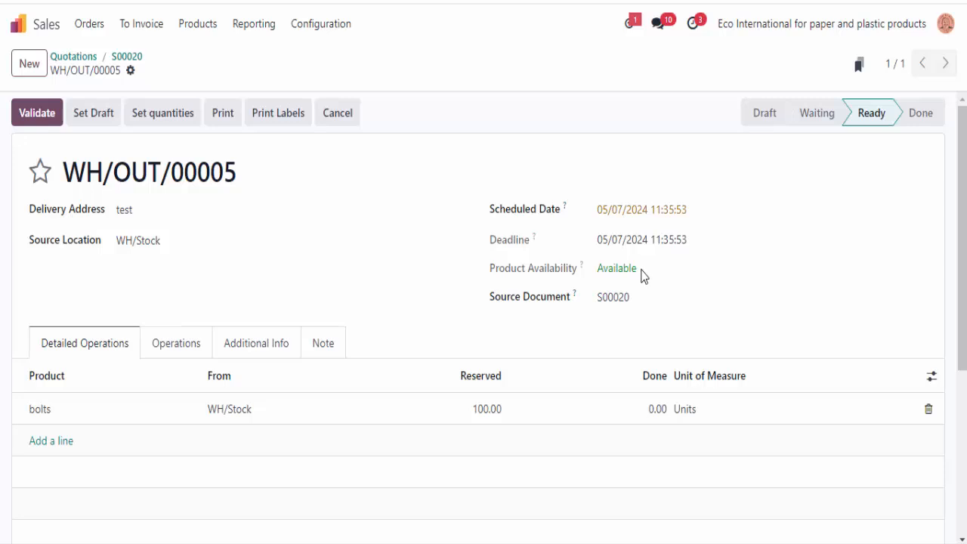
drag(641, 274, 597, 269)
click(675, 281)
Step: Start a new product named "furniture assembly service" and set its product type to Service
click(196, 30)
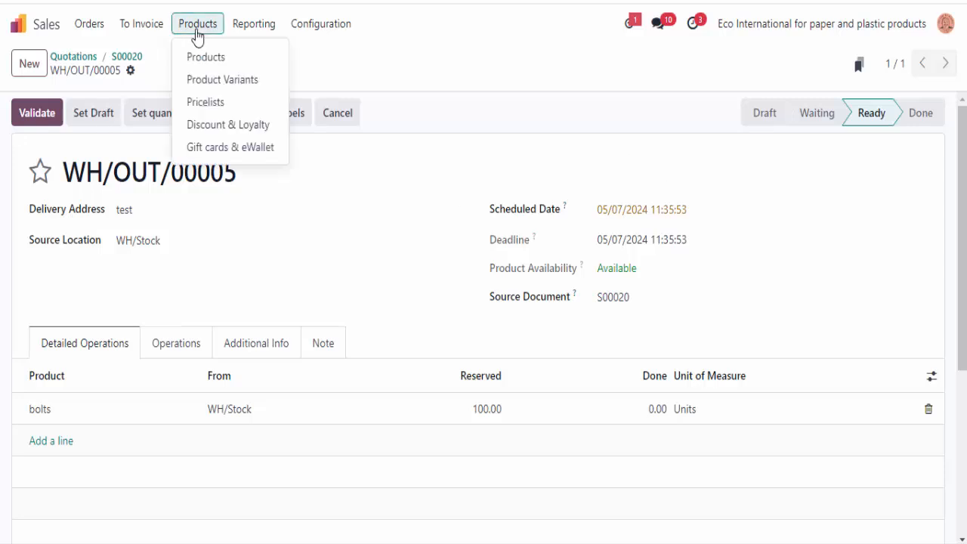
click(212, 65)
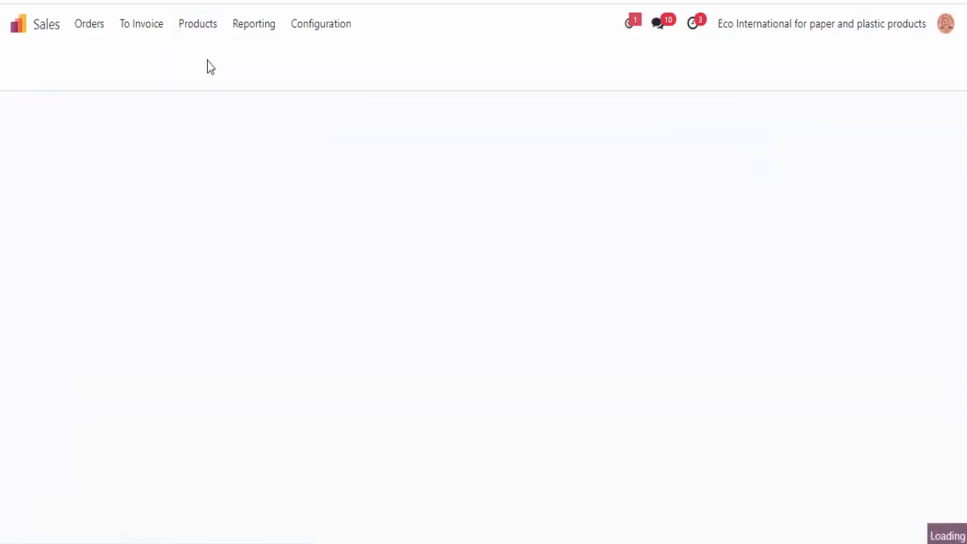
click(29, 67)
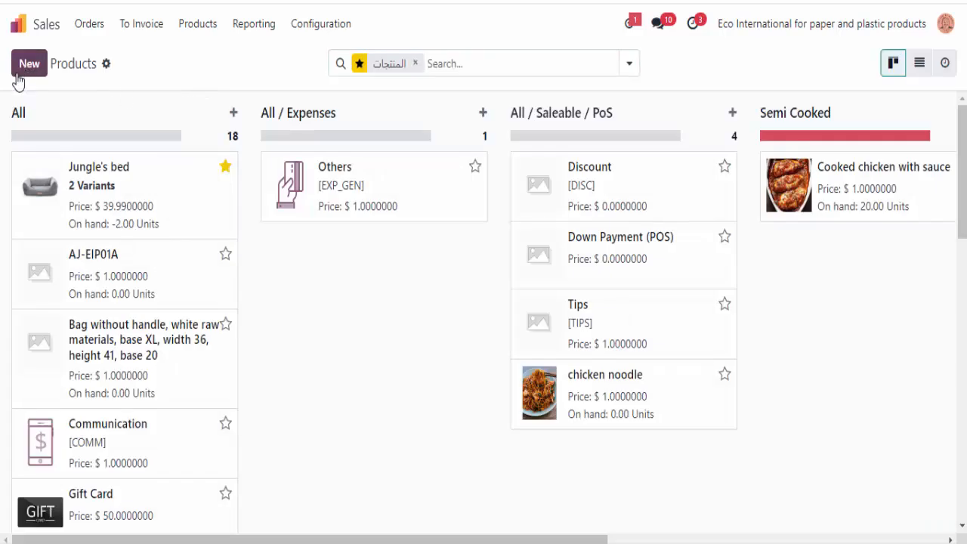
text(furniture assembly service)
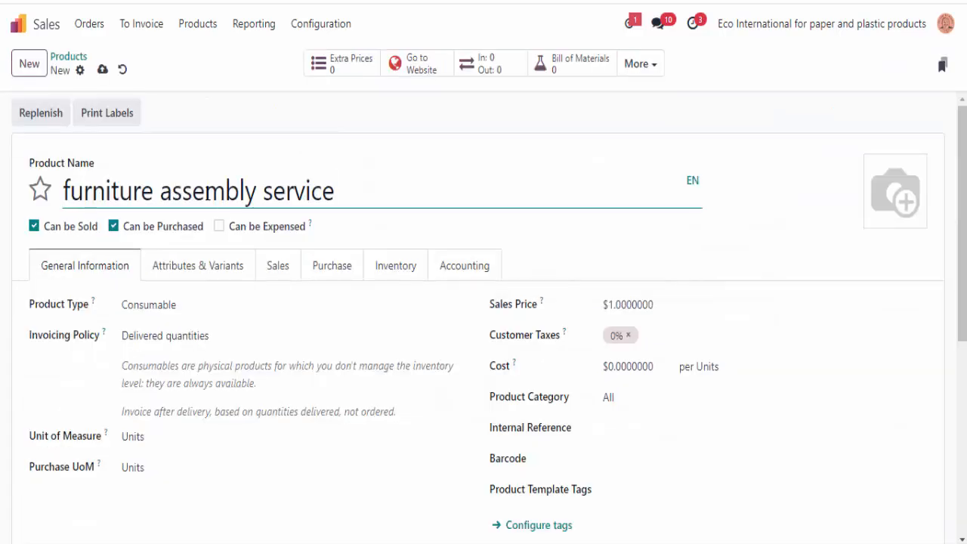
click(155, 310)
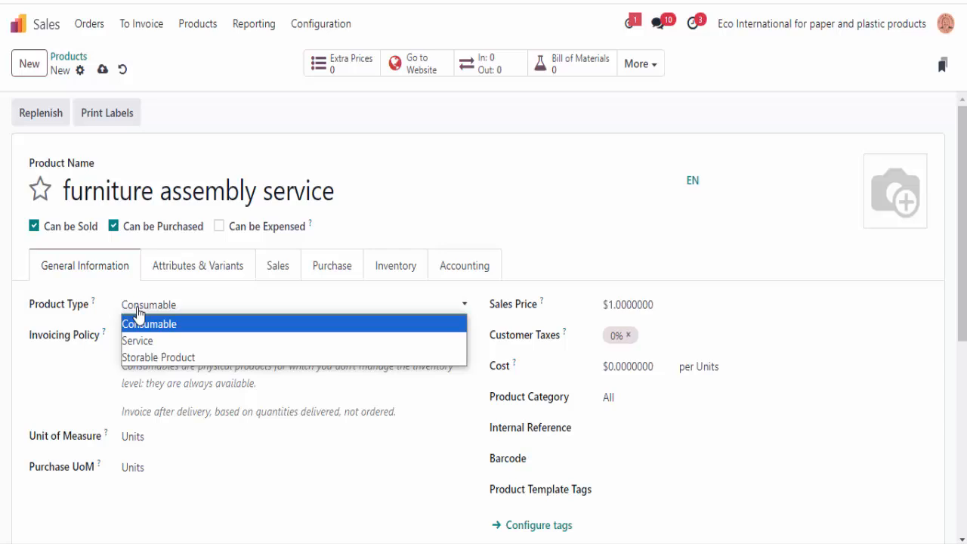
click(141, 339)
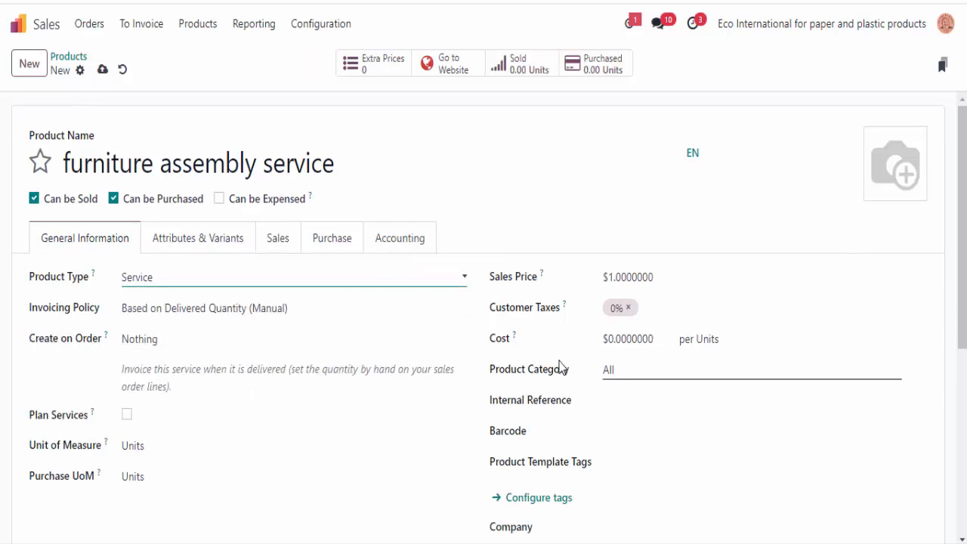
Step: Set the service's sales price to $100 and replace its customer tax with 15% S
click(613, 278)
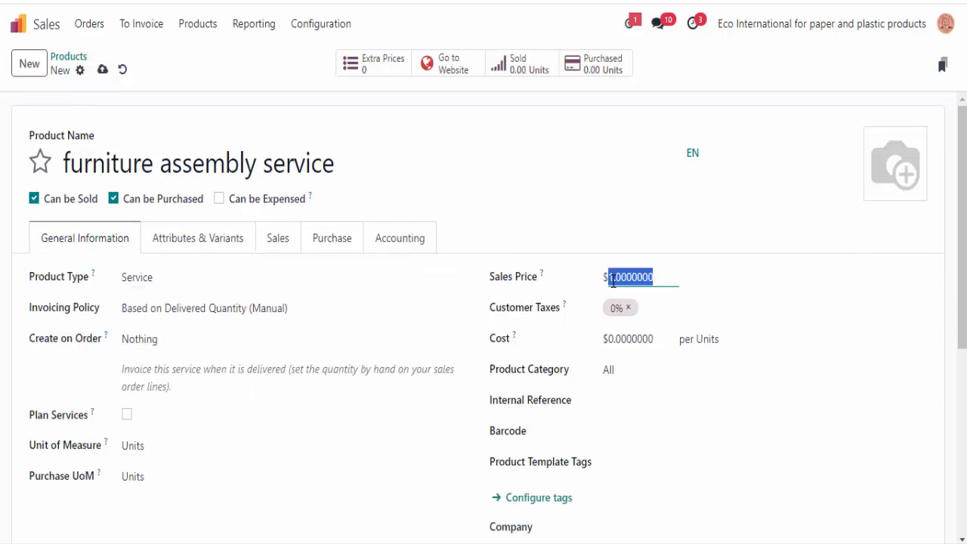
text(100)
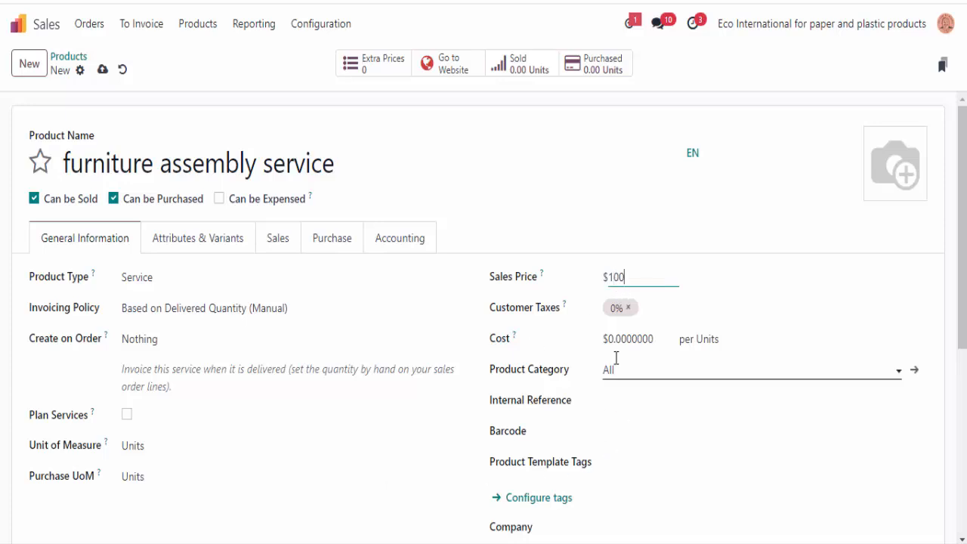
click(630, 313)
click(627, 307)
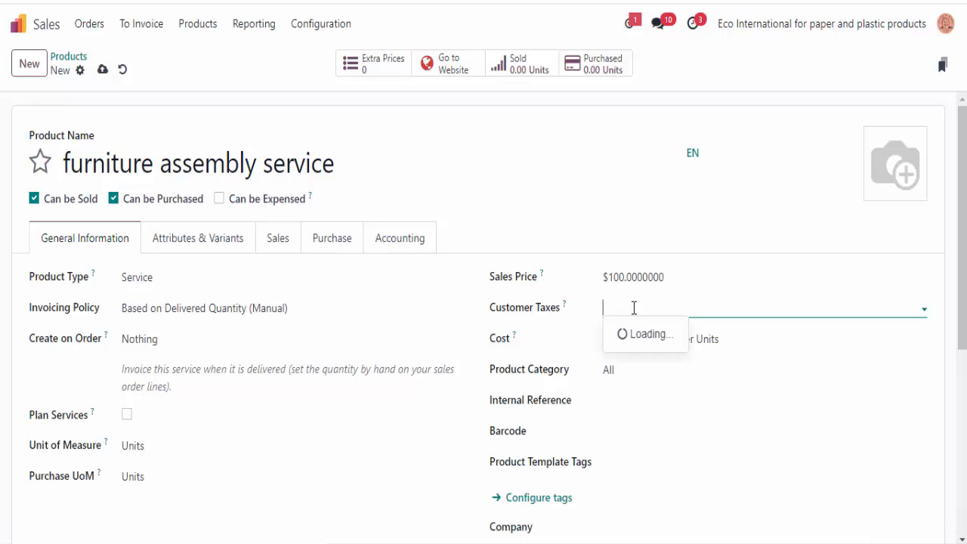
click(633, 307)
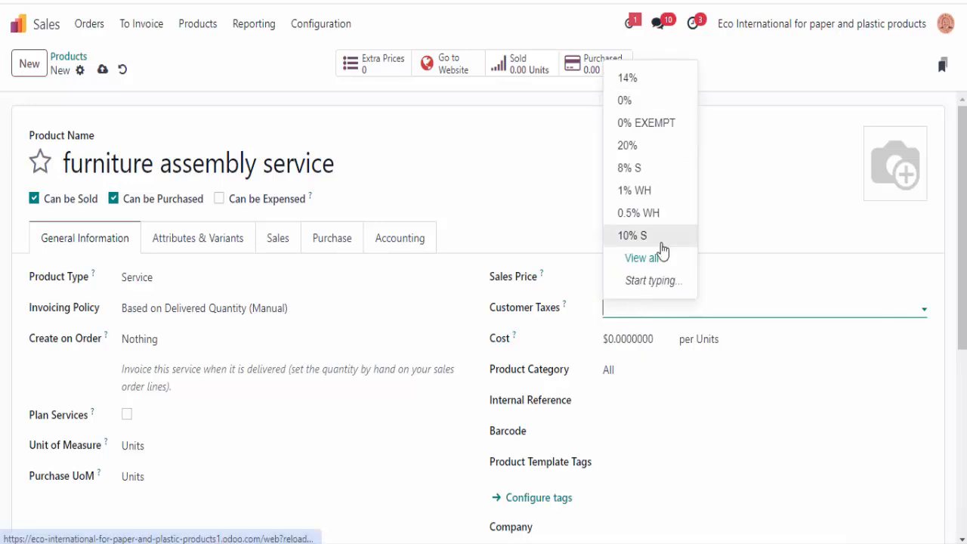
text(15)
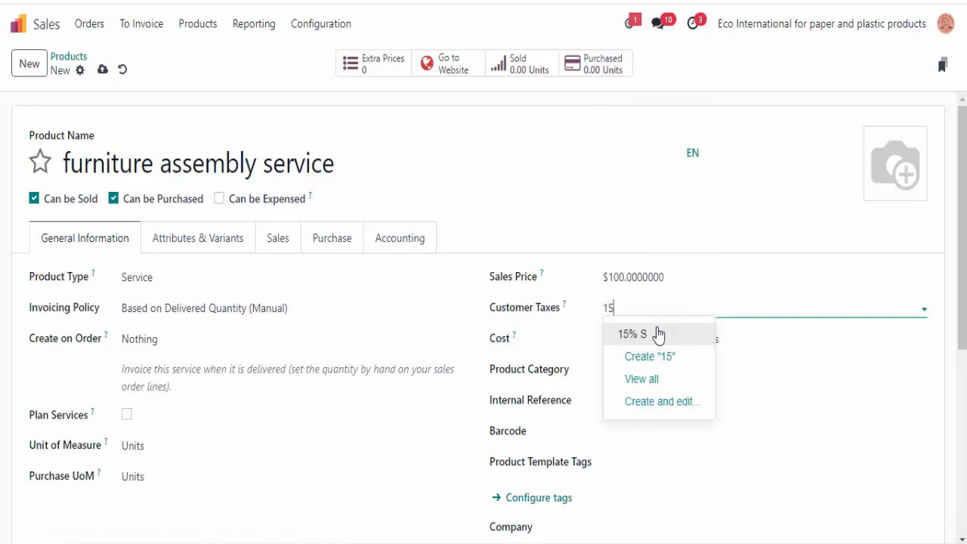
click(634, 334)
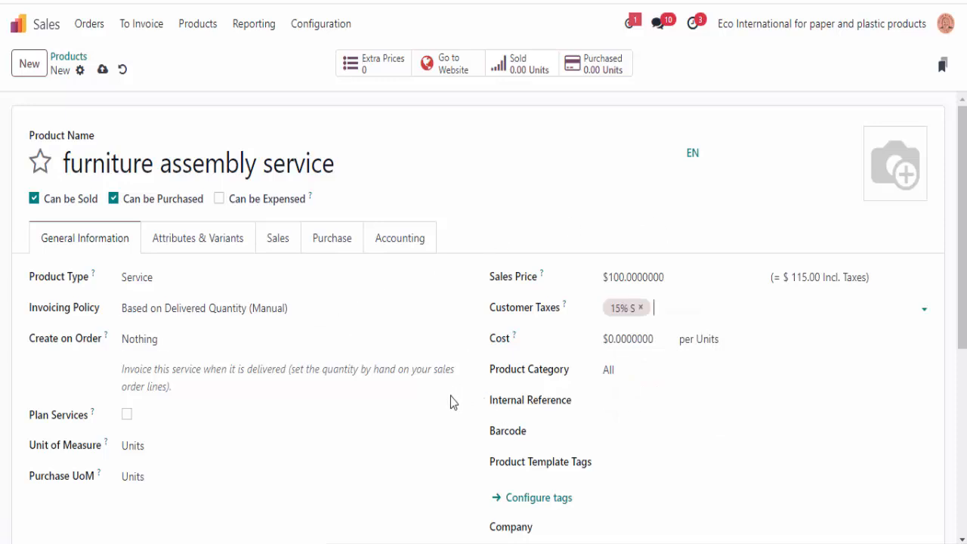
Step: Set the service's invoicing policy to Prepaid/Fixed Price and Create on Order to Project, and save the product
click(386, 331)
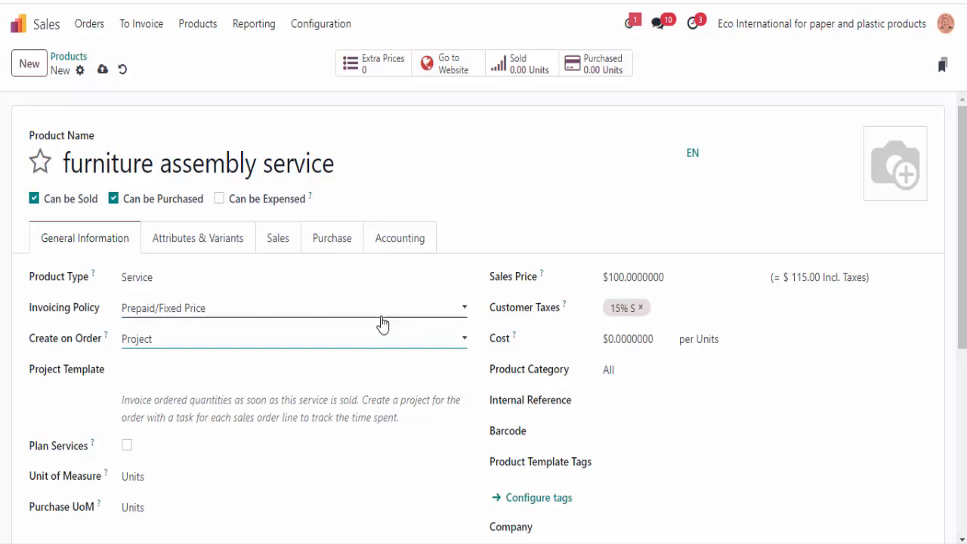
click(382, 323)
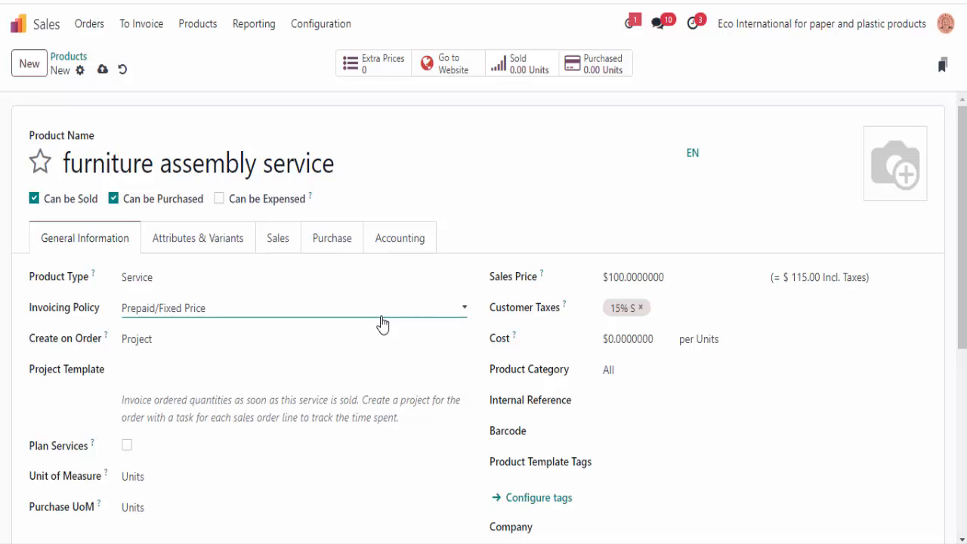
click(379, 321)
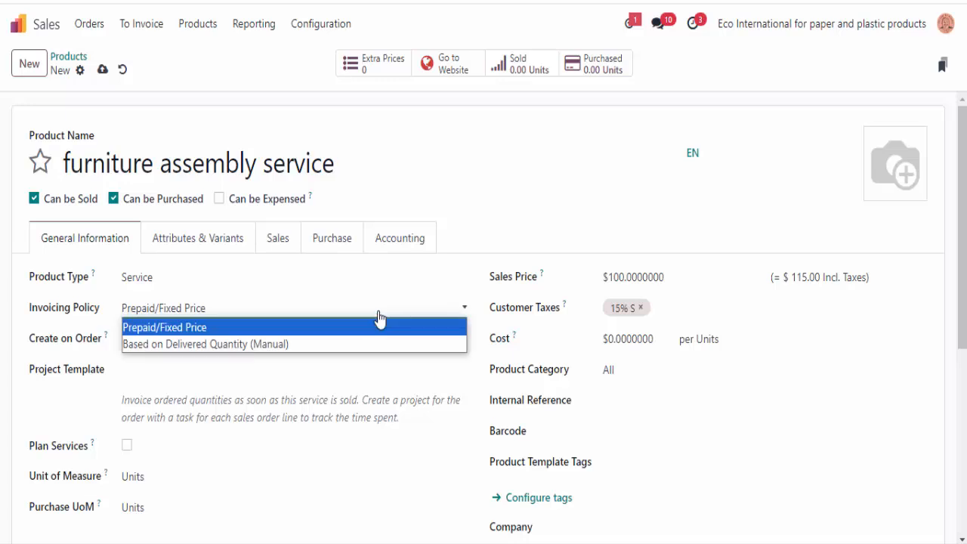
click(379, 318)
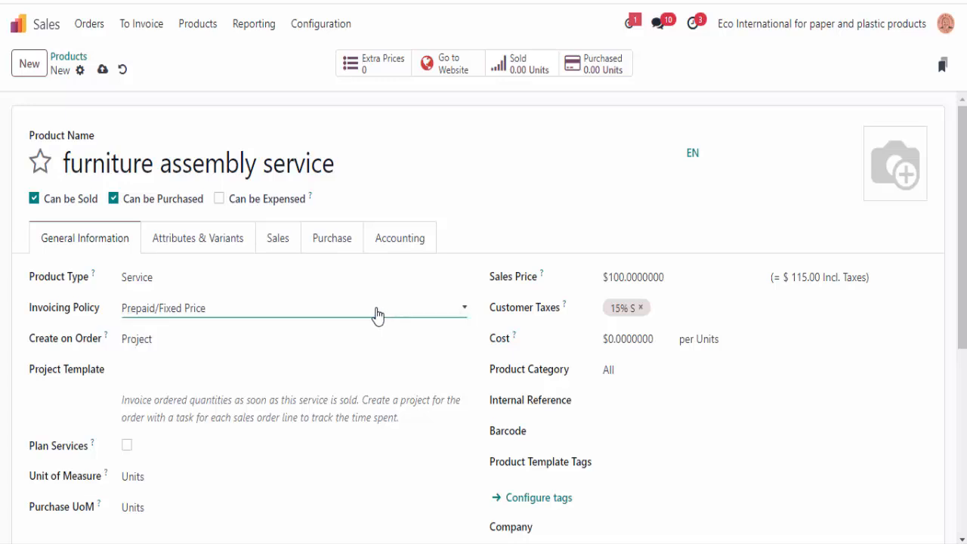
click(170, 341)
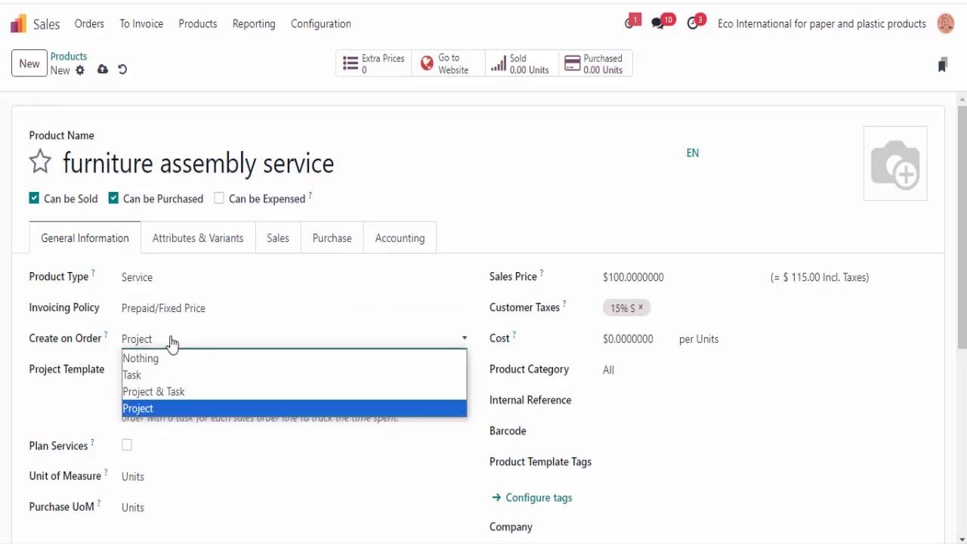
click(172, 342)
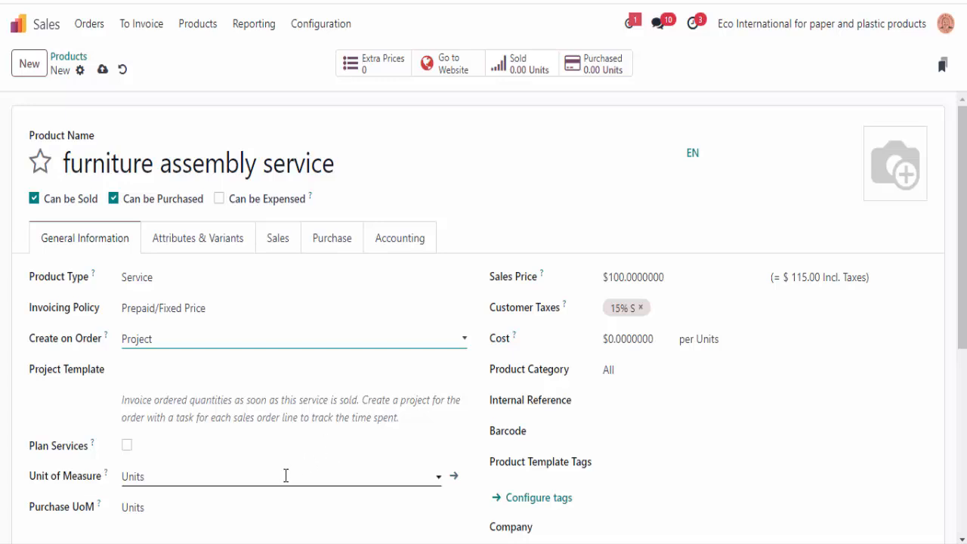
click(102, 69)
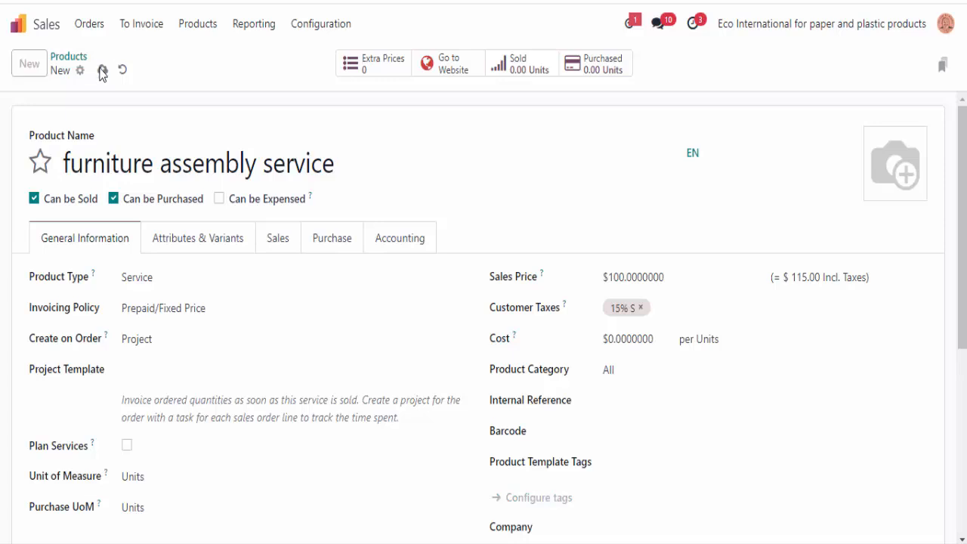